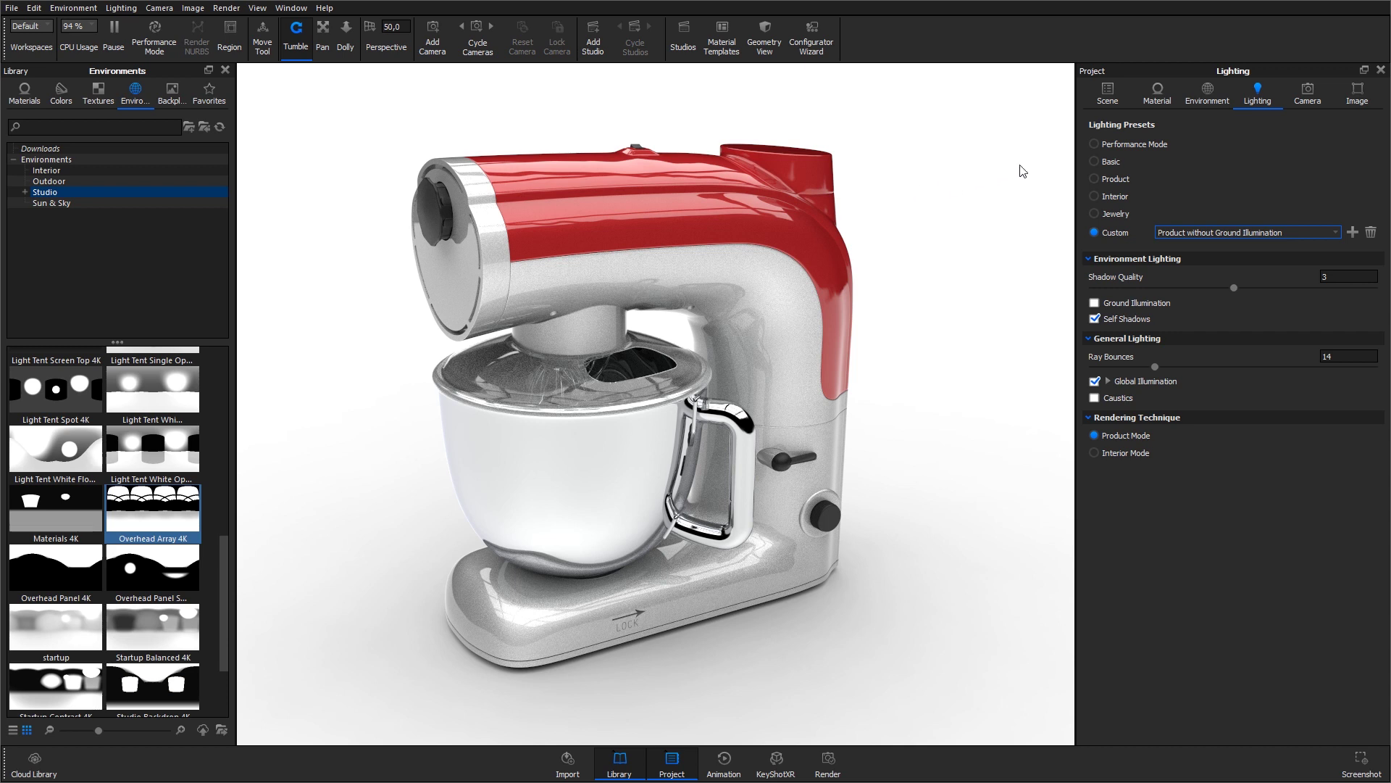
Activate the Overhead Array 4K environment, trying other backgrounds but keeping a plain white Color background
click(1208, 95)
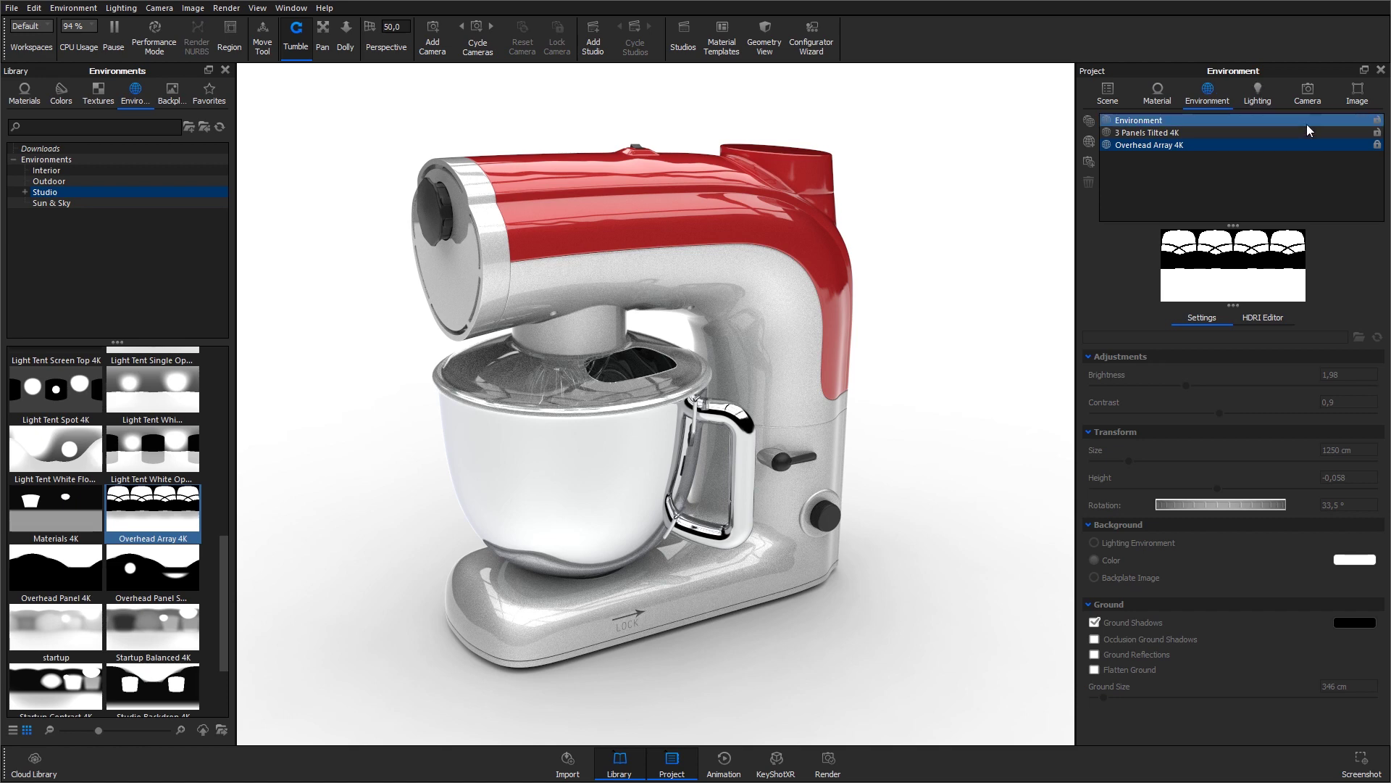
click(1377, 145)
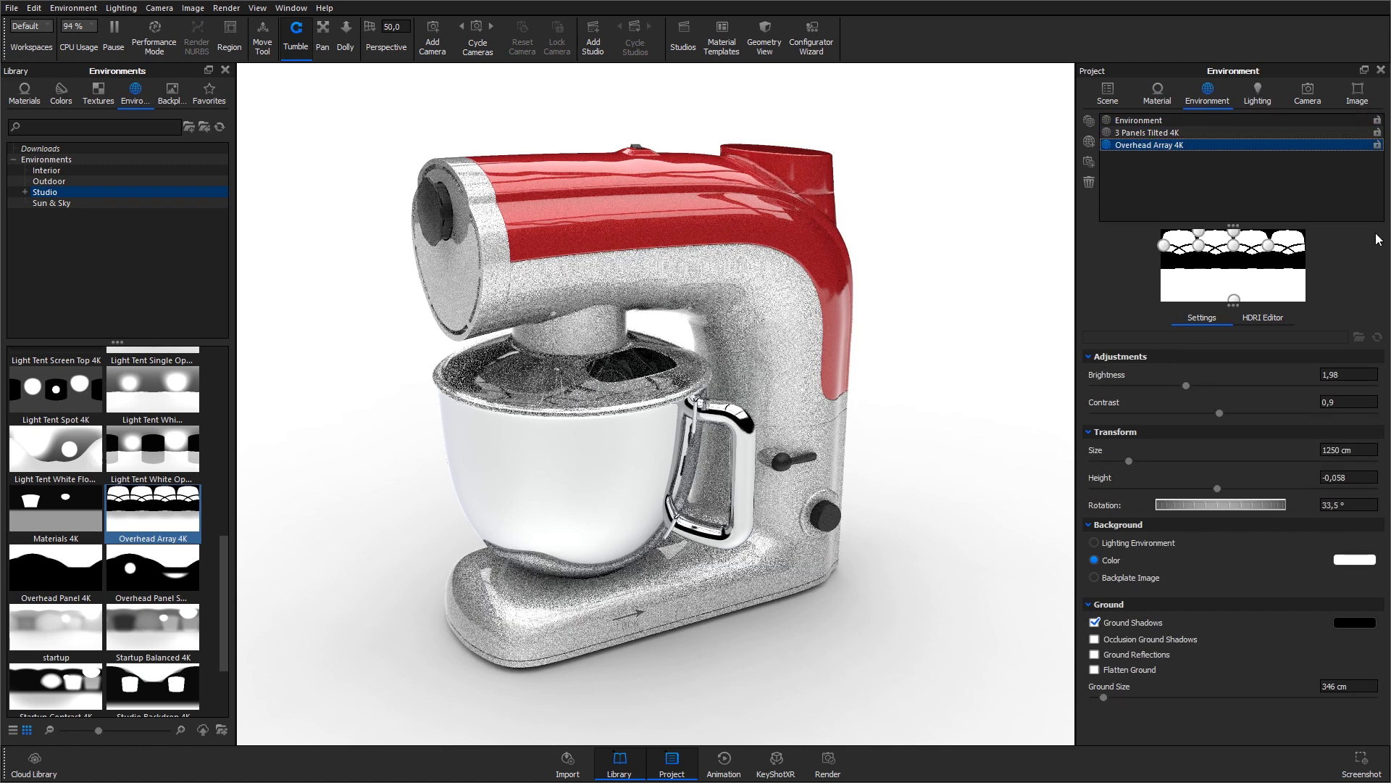
click(1119, 542)
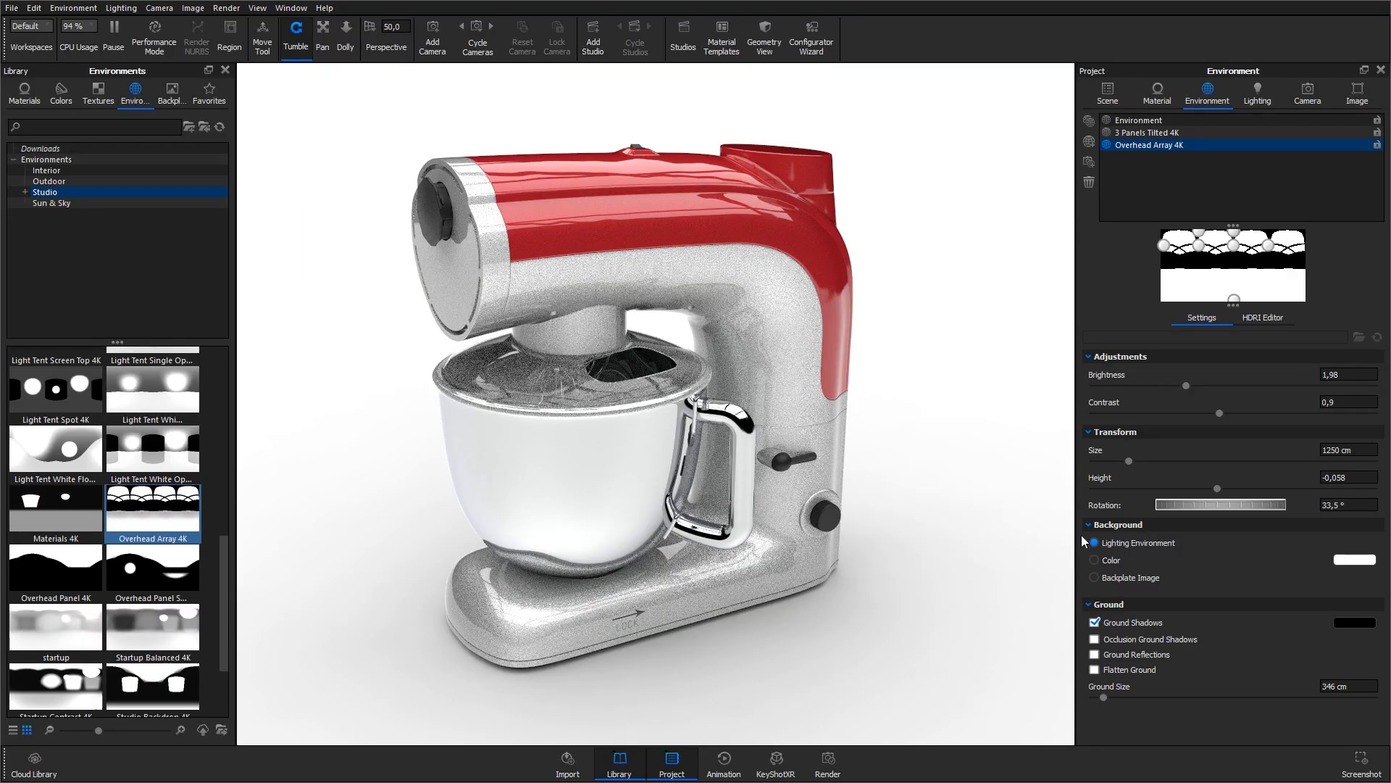
drag(615, 401, 813, 465)
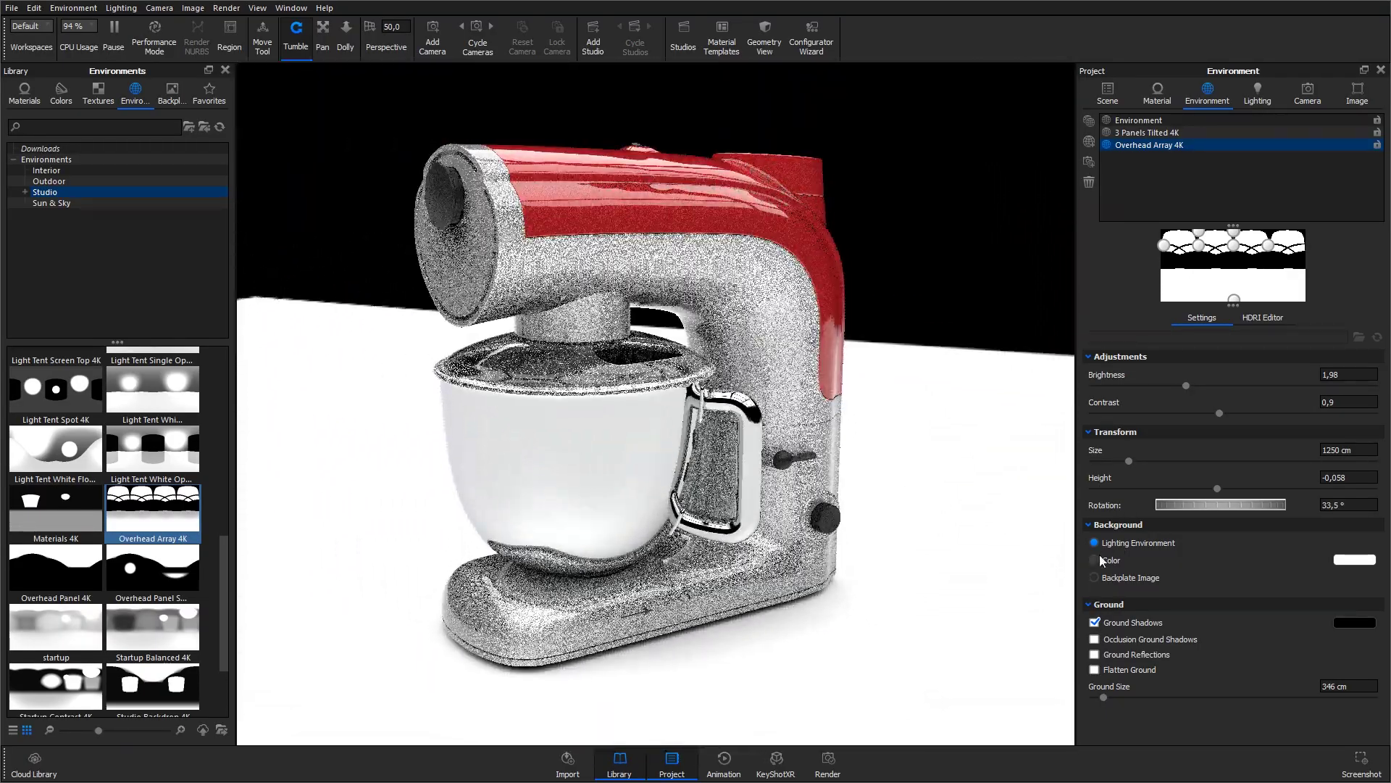
click(1105, 560)
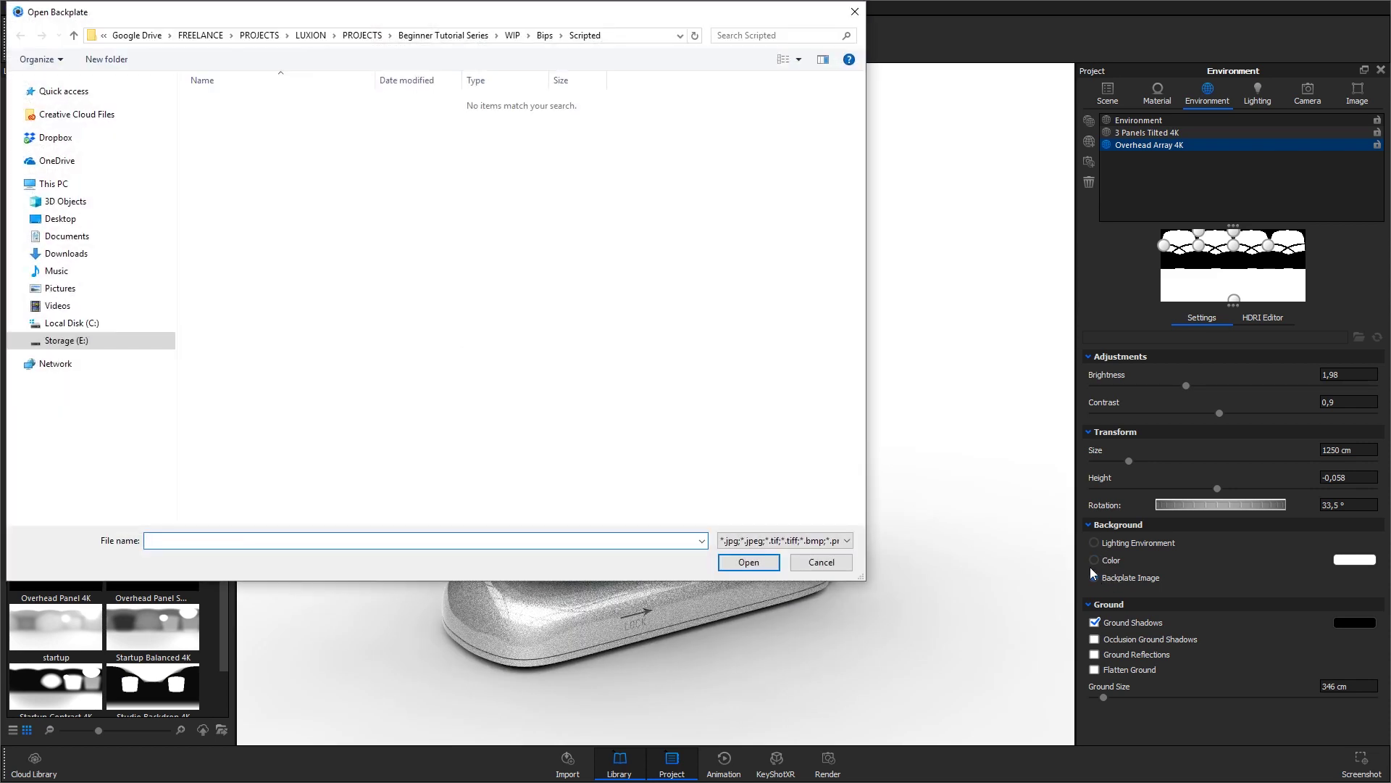
click(826, 564)
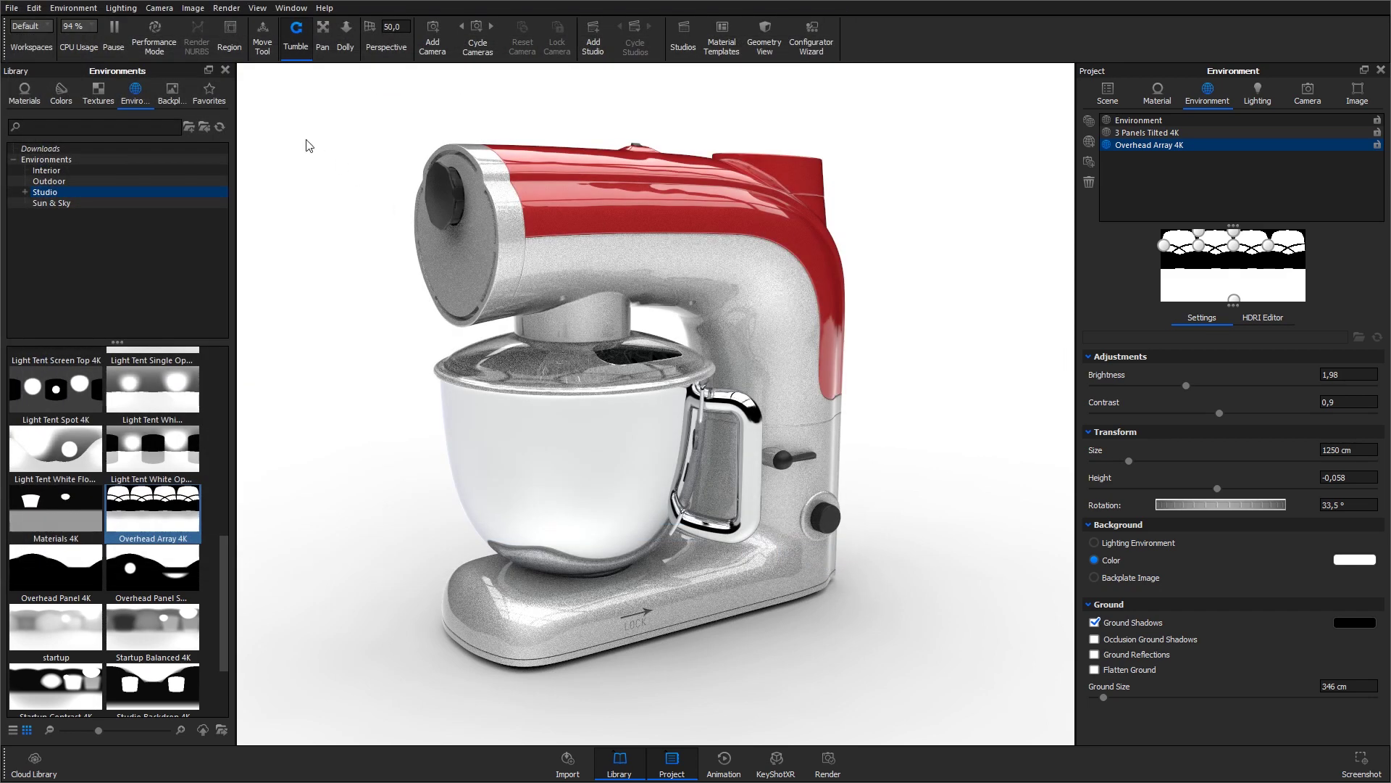
Drag Studio_Backdrop_White.jpg from Library > Backplates > Studio into the viewport as the backplate
click(172, 98)
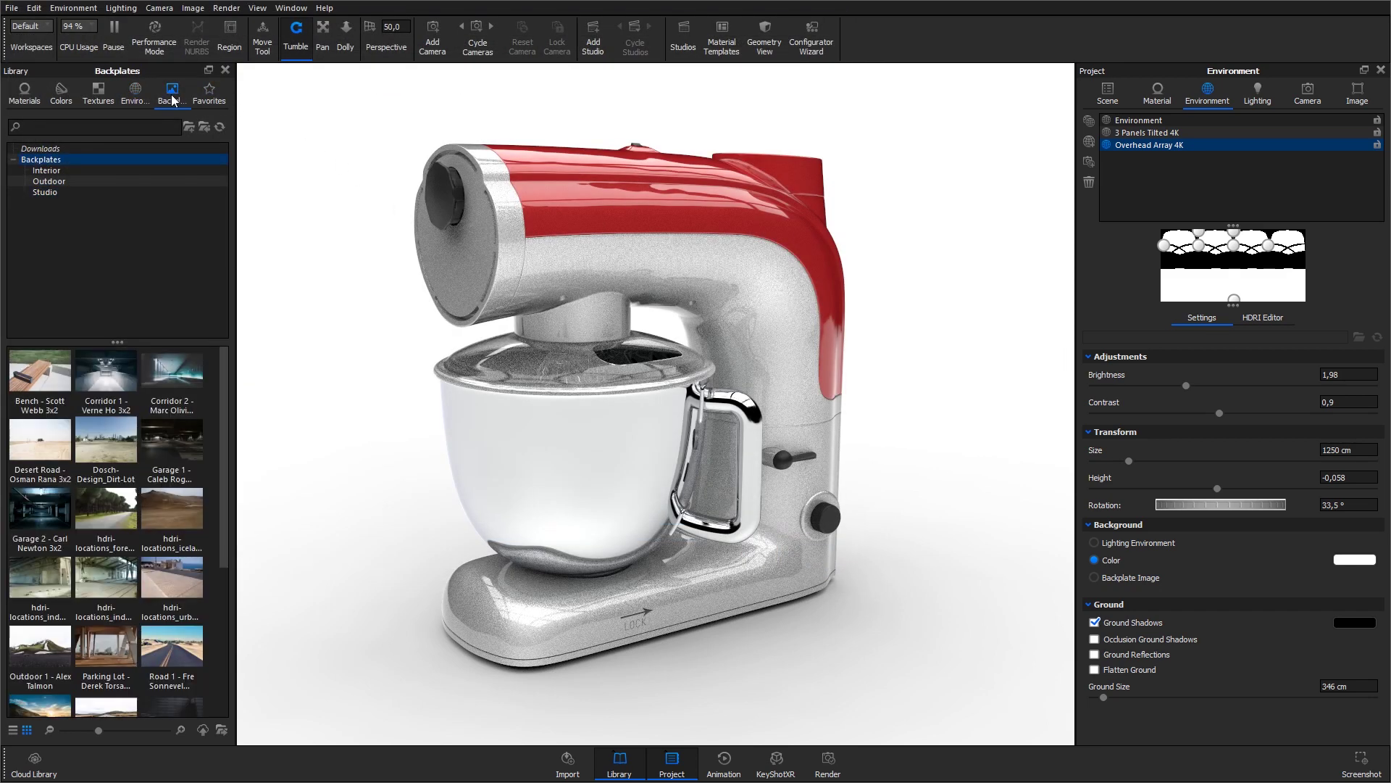
click(58, 192)
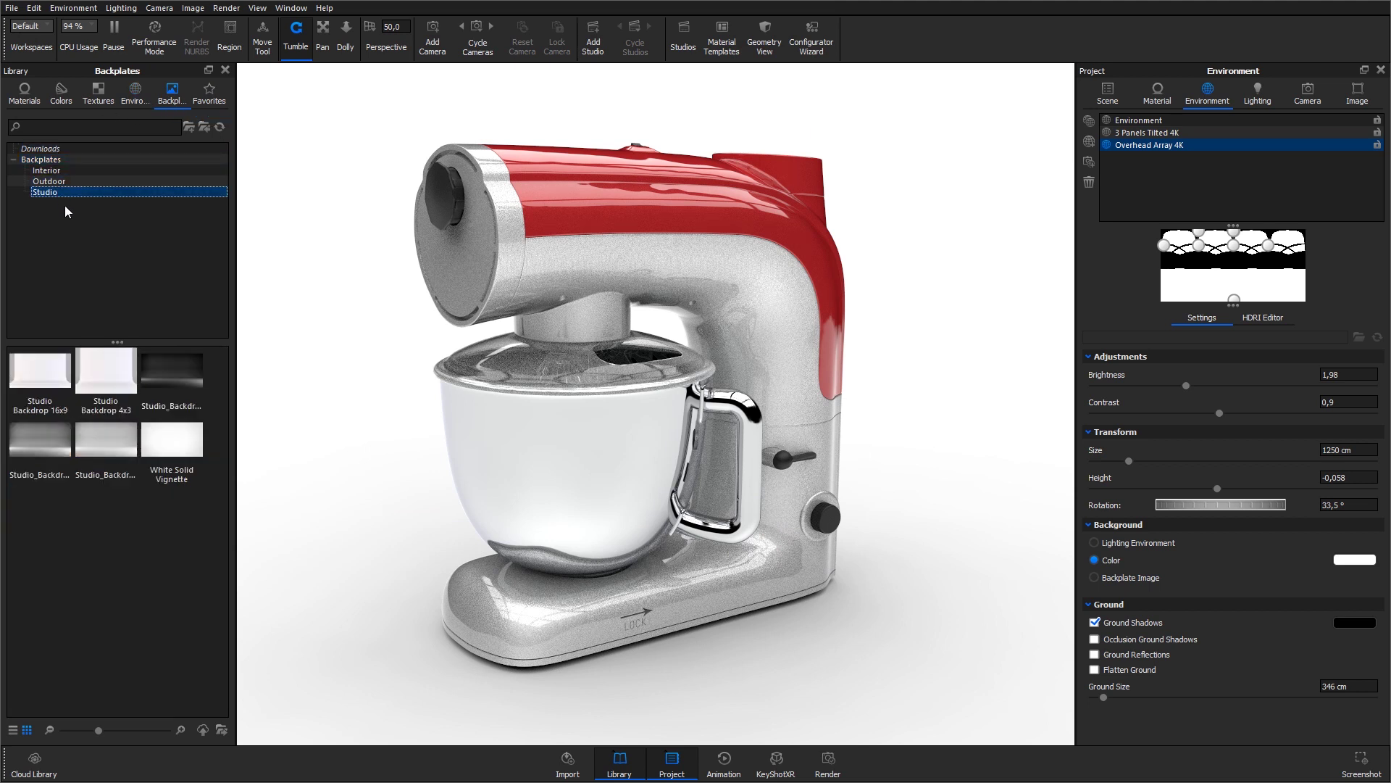
click(102, 434)
mouse_move(103, 433)
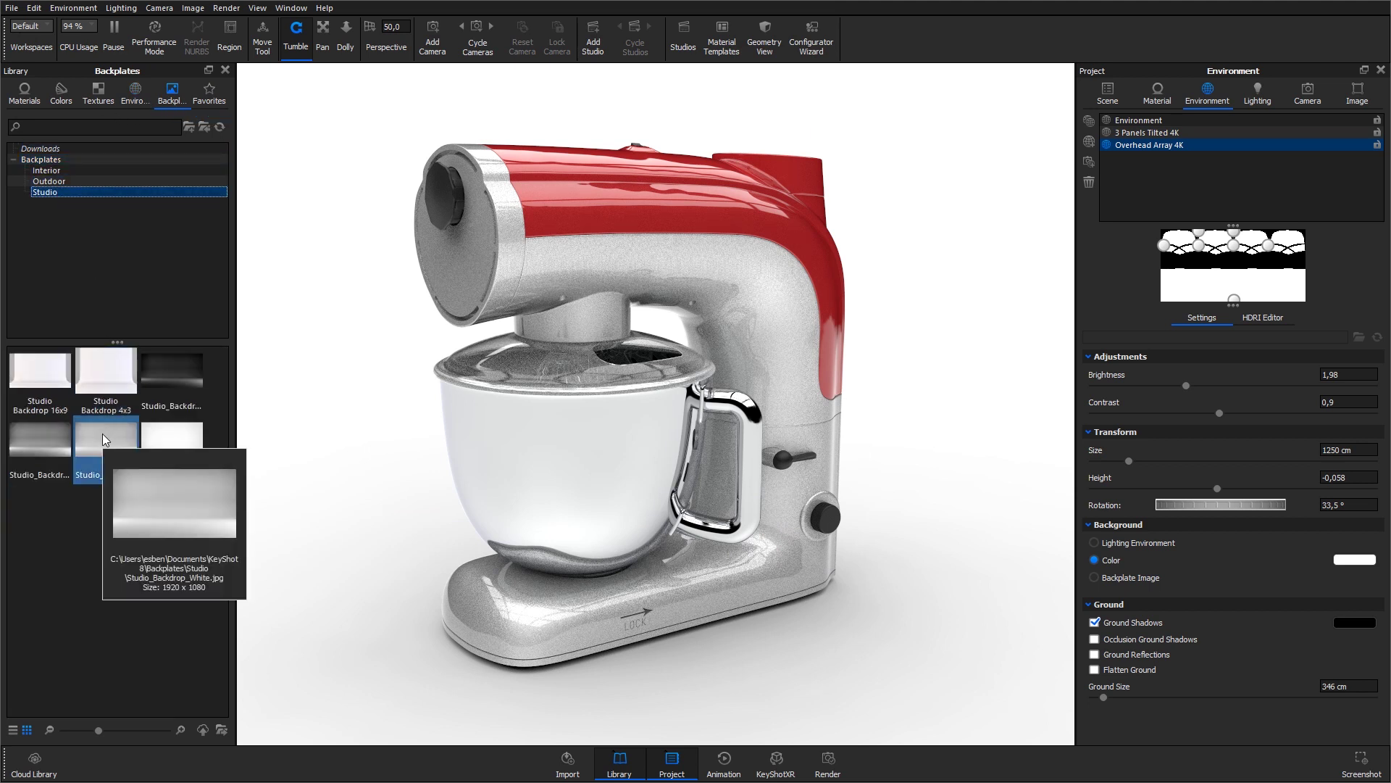
drag(103, 434, 308, 358)
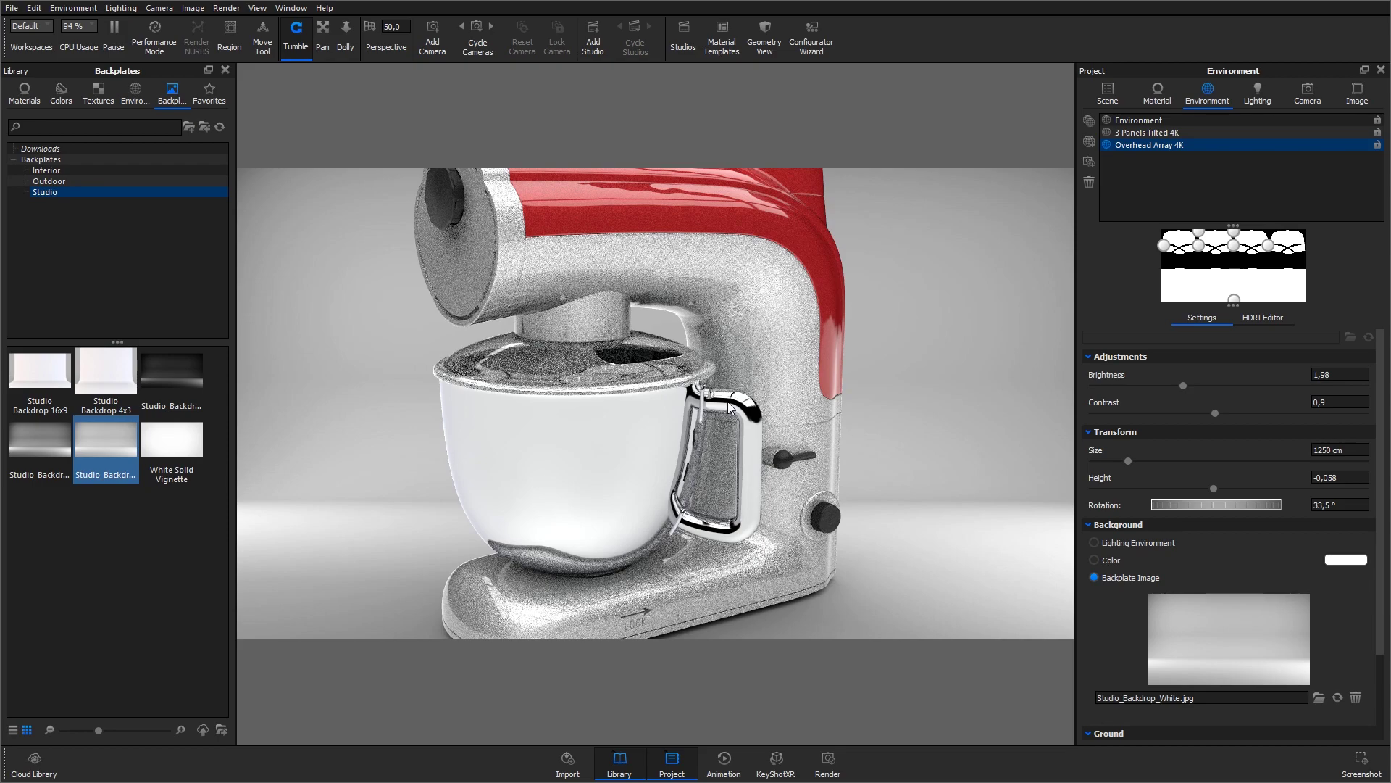
Pull the camera back to a slightly lower angle and return to a plain white background
scroll(728, 401, down, 5)
drag(751, 429, 746, 403)
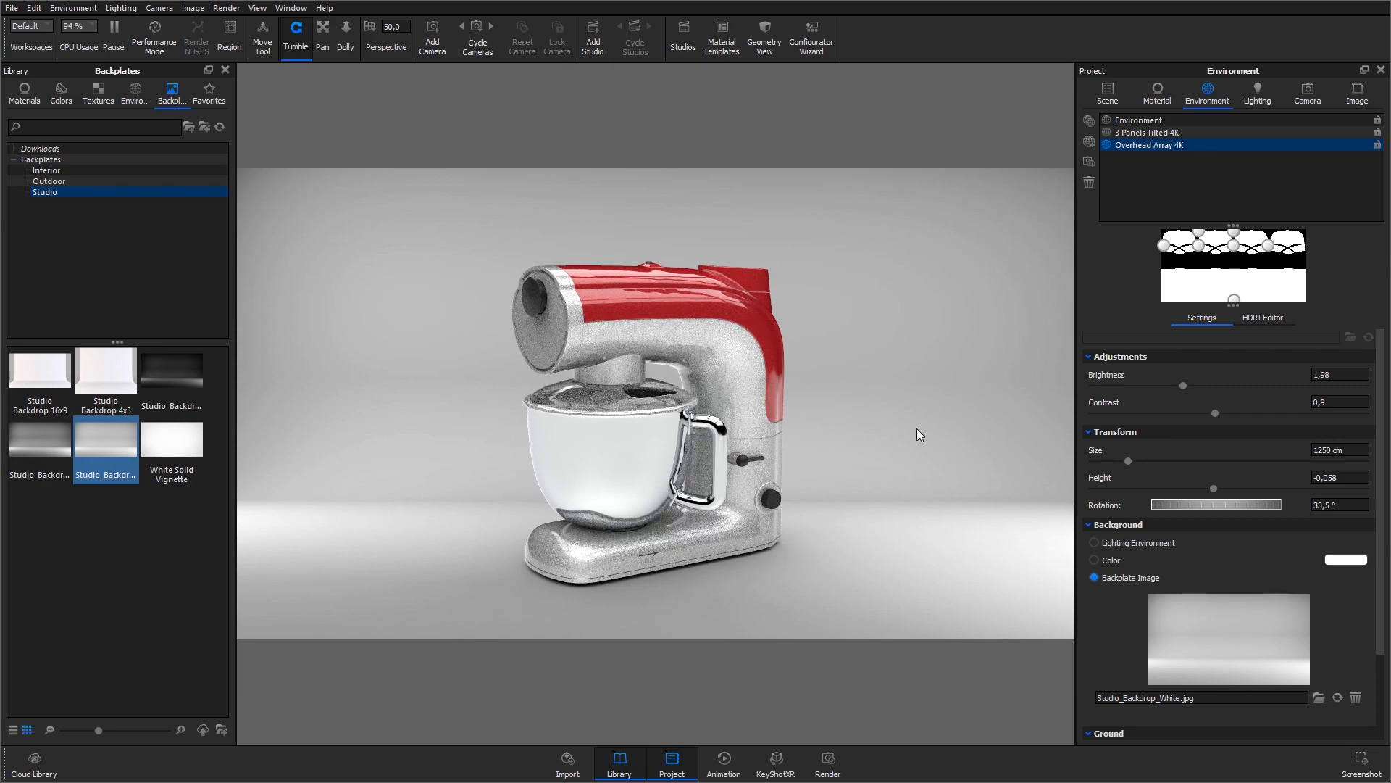
click(1116, 560)
Keep ground shadows on and enable occlusion ground shadows and ground reflections under the mixer
scroll(681, 435, up, 2)
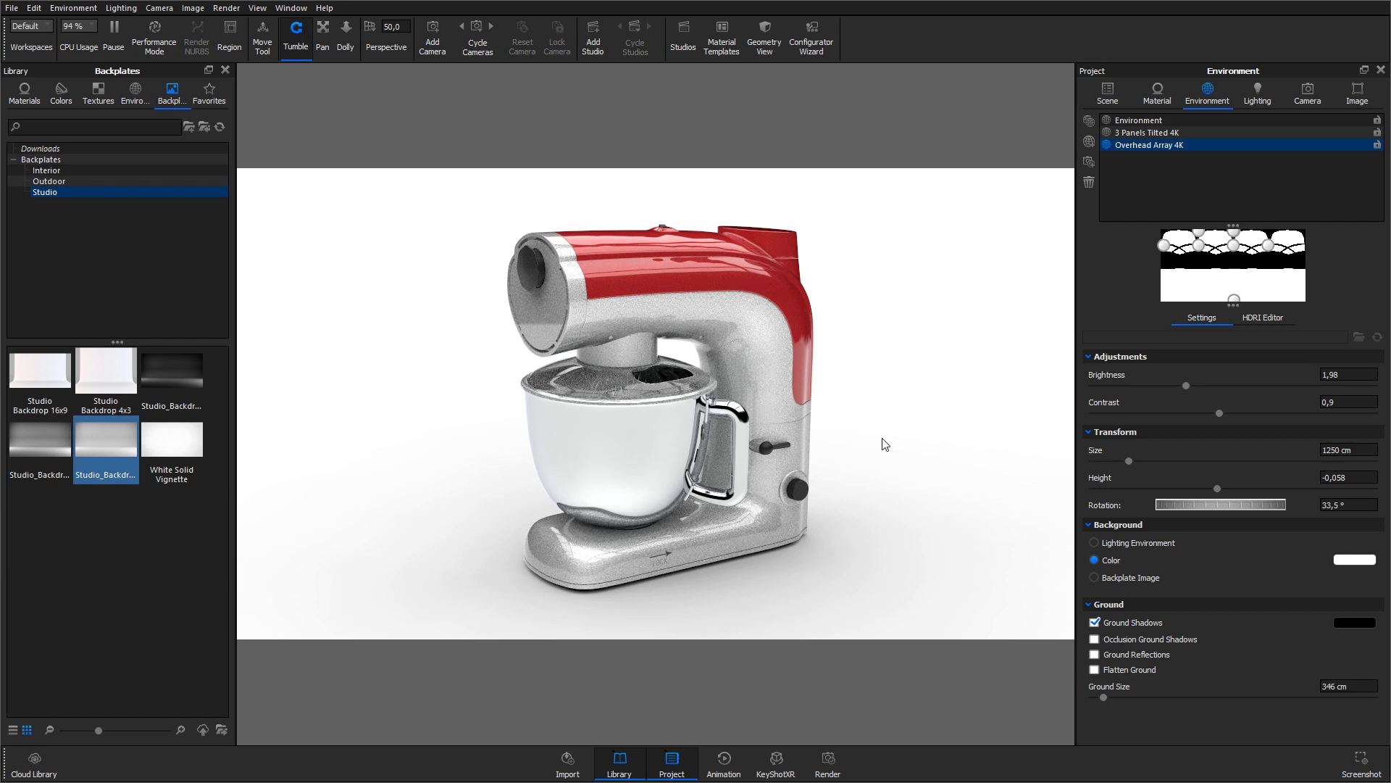
click(1116, 621)
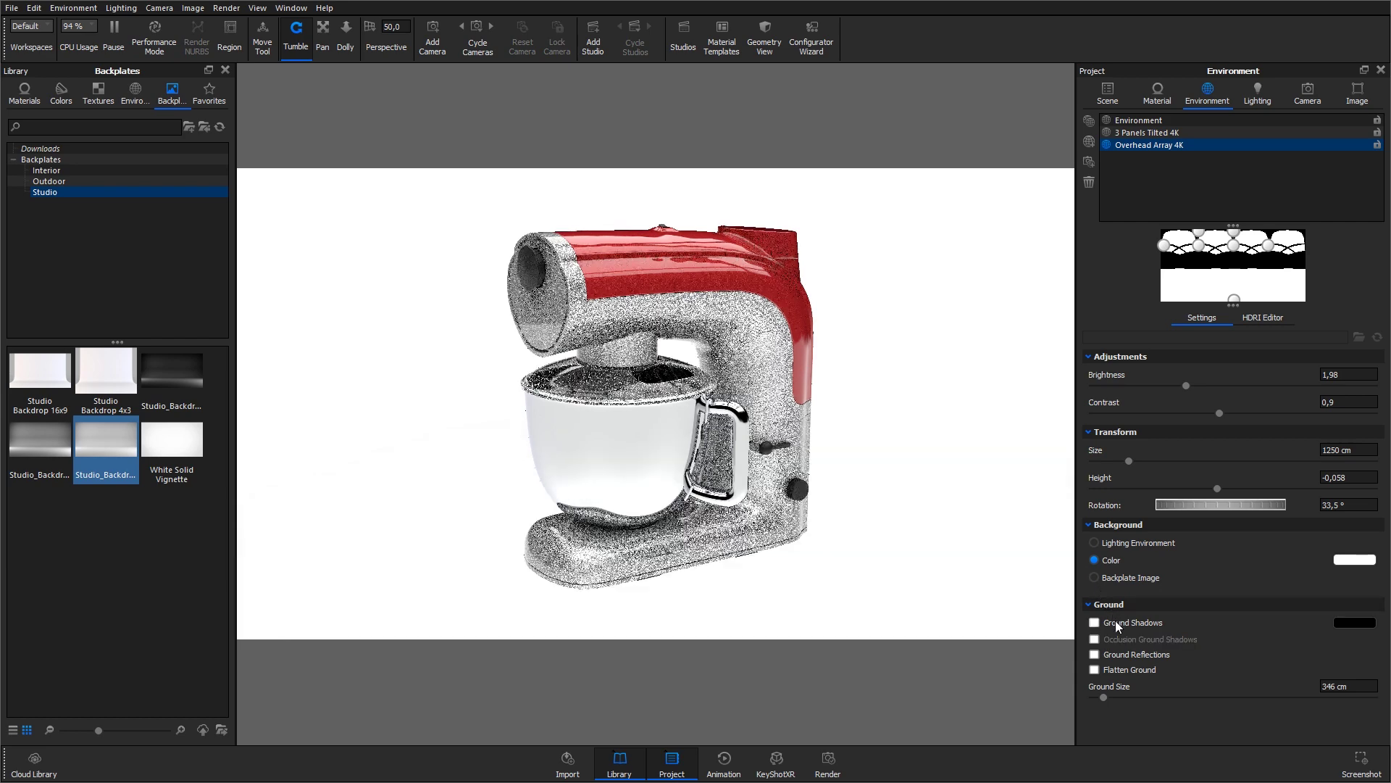
click(1115, 621)
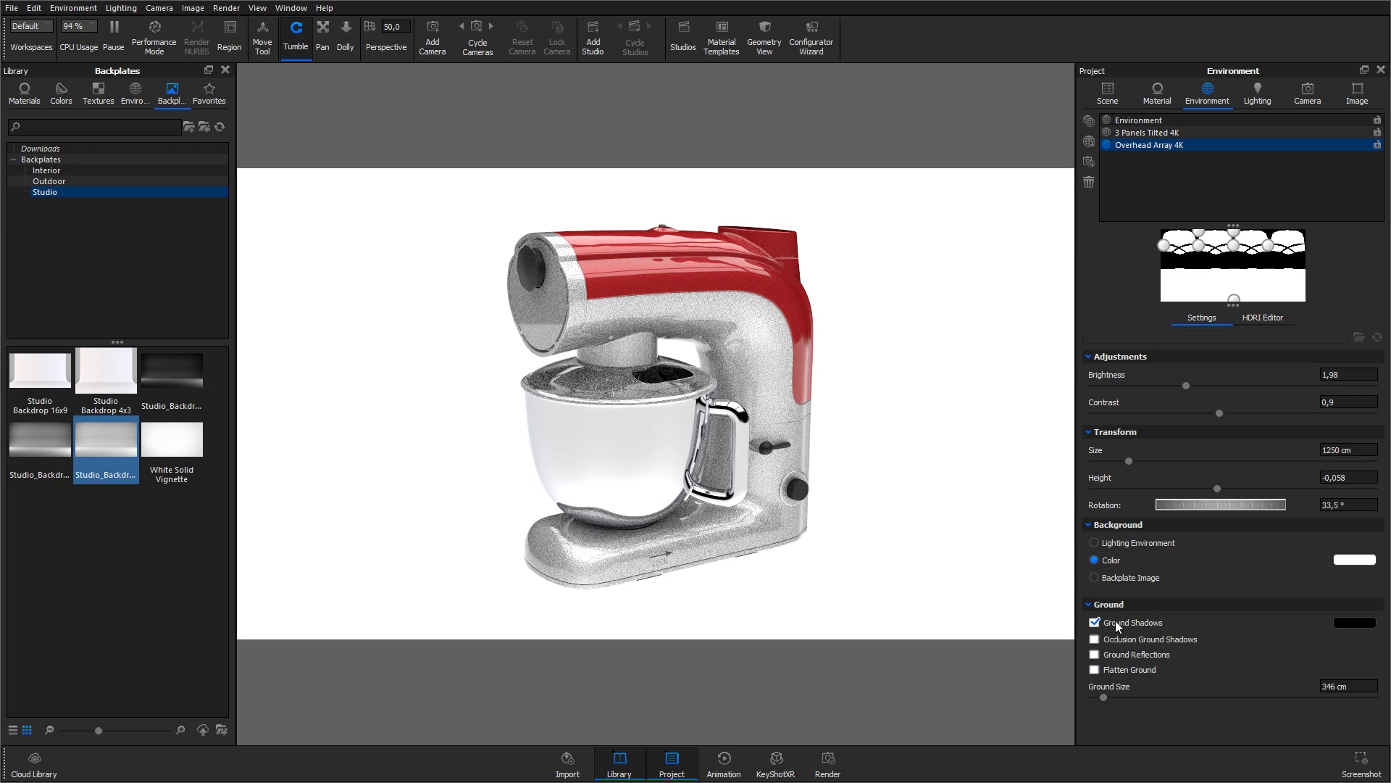
click(1116, 637)
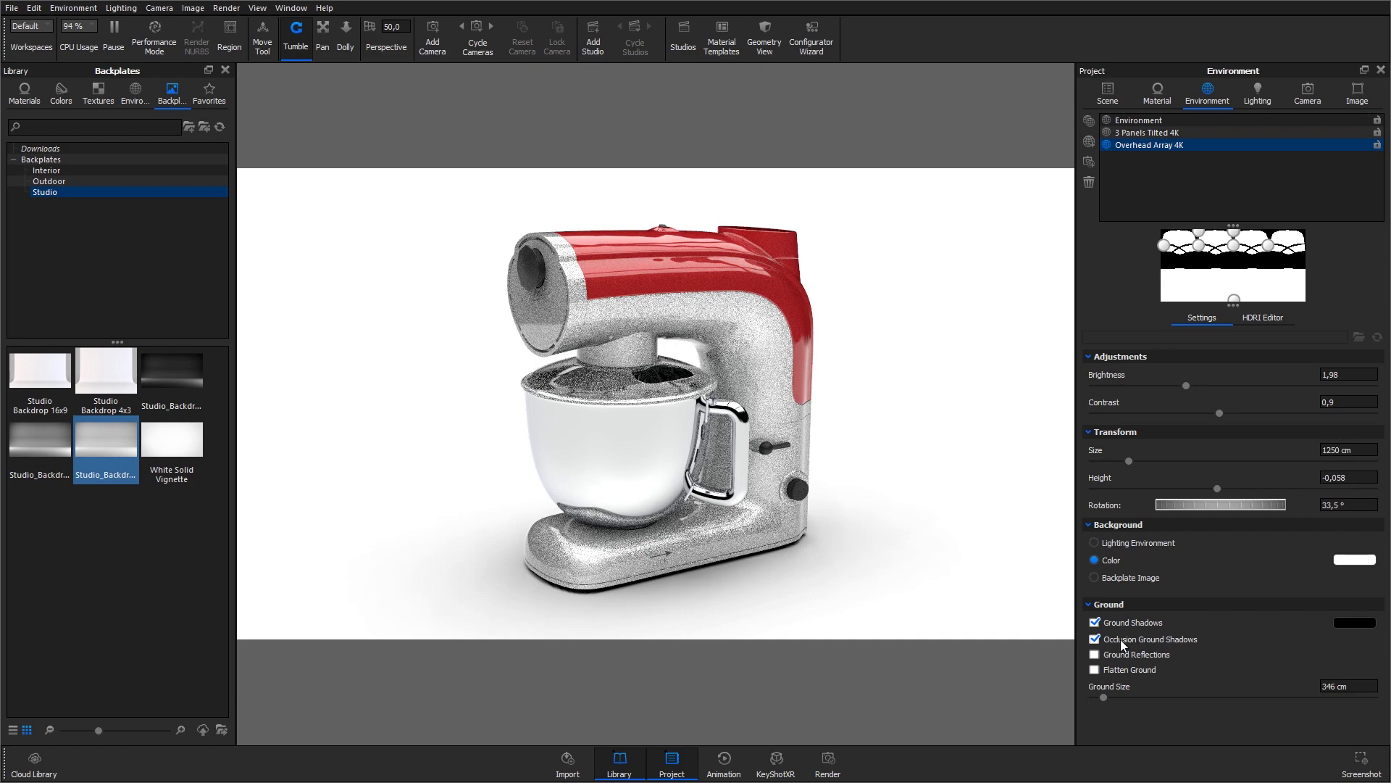
click(1094, 655)
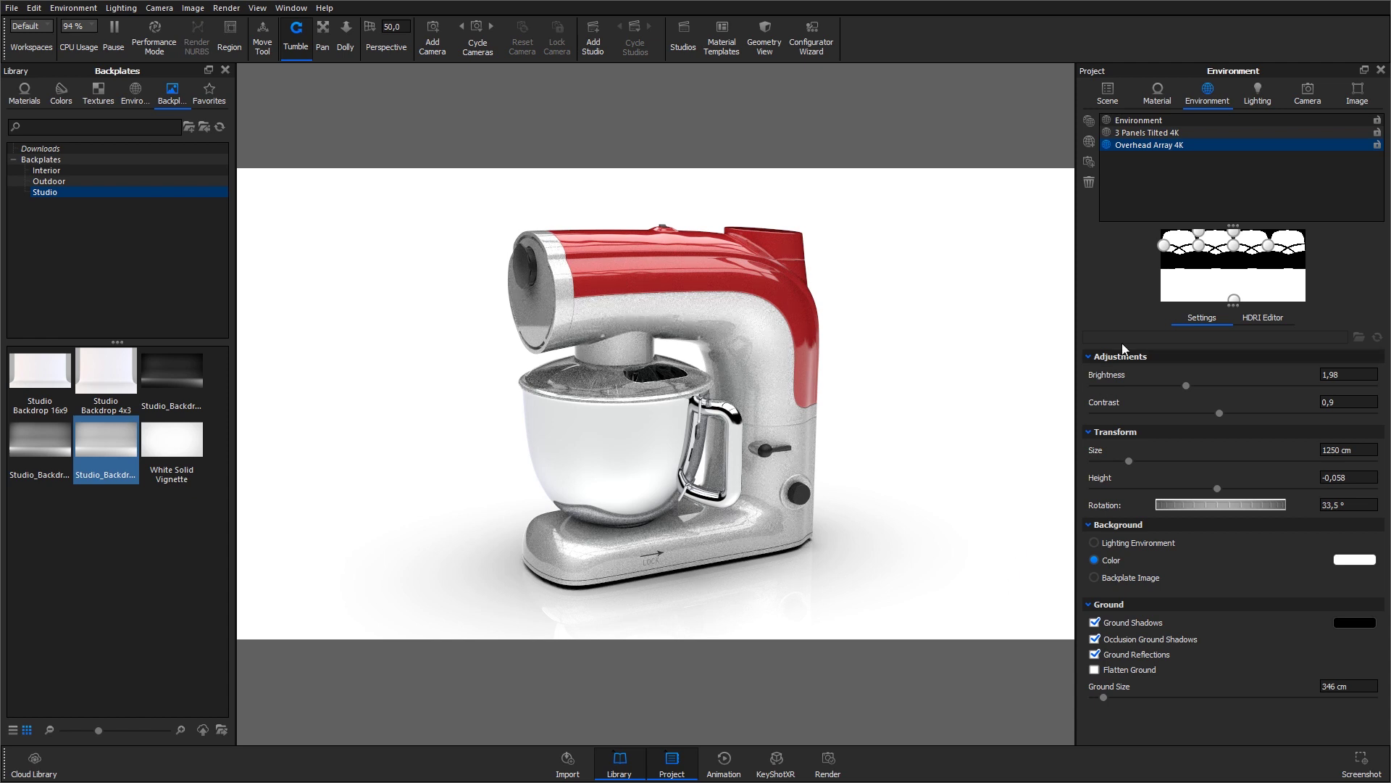
Apply the landscape A4 resolution preset (842 × 595 px) and zoom closer to the mixer
click(1358, 94)
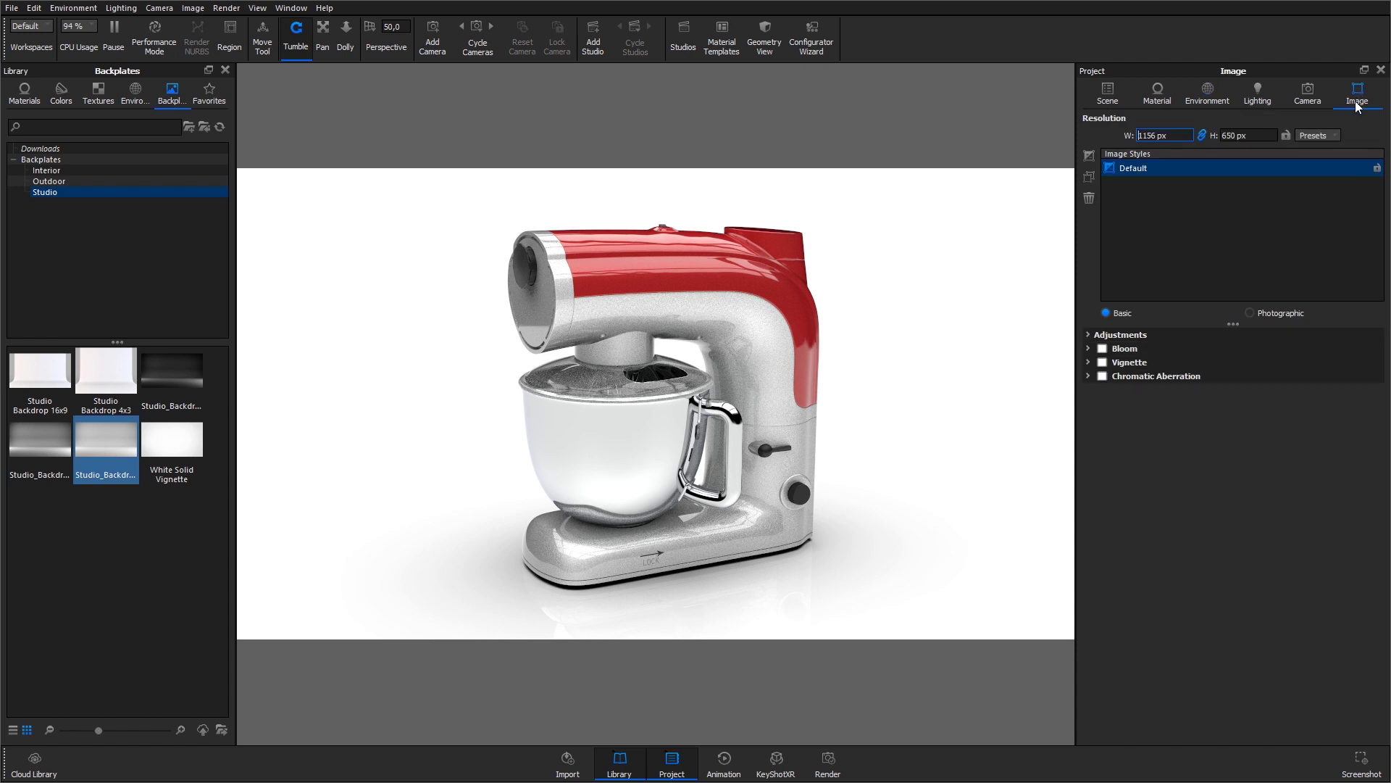
click(1331, 137)
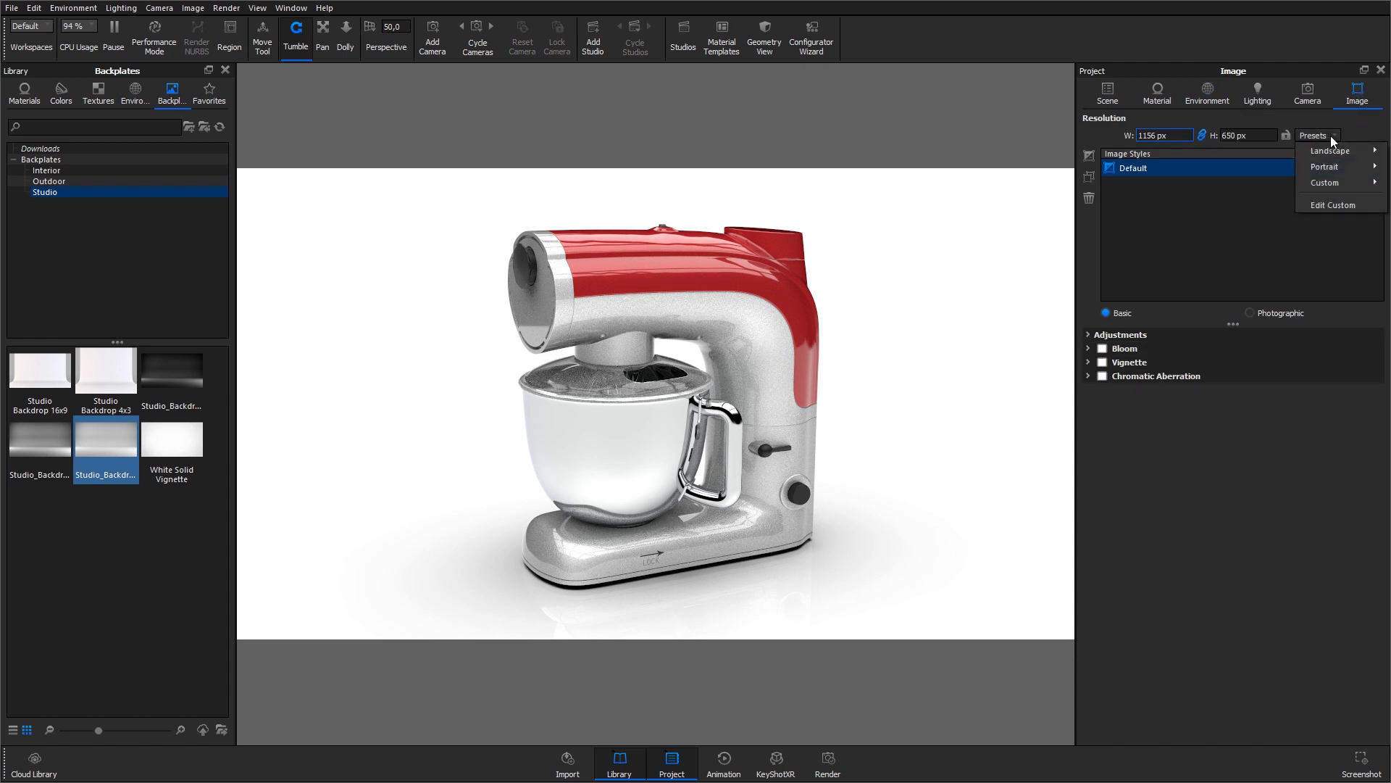
mouse_move(1329, 148)
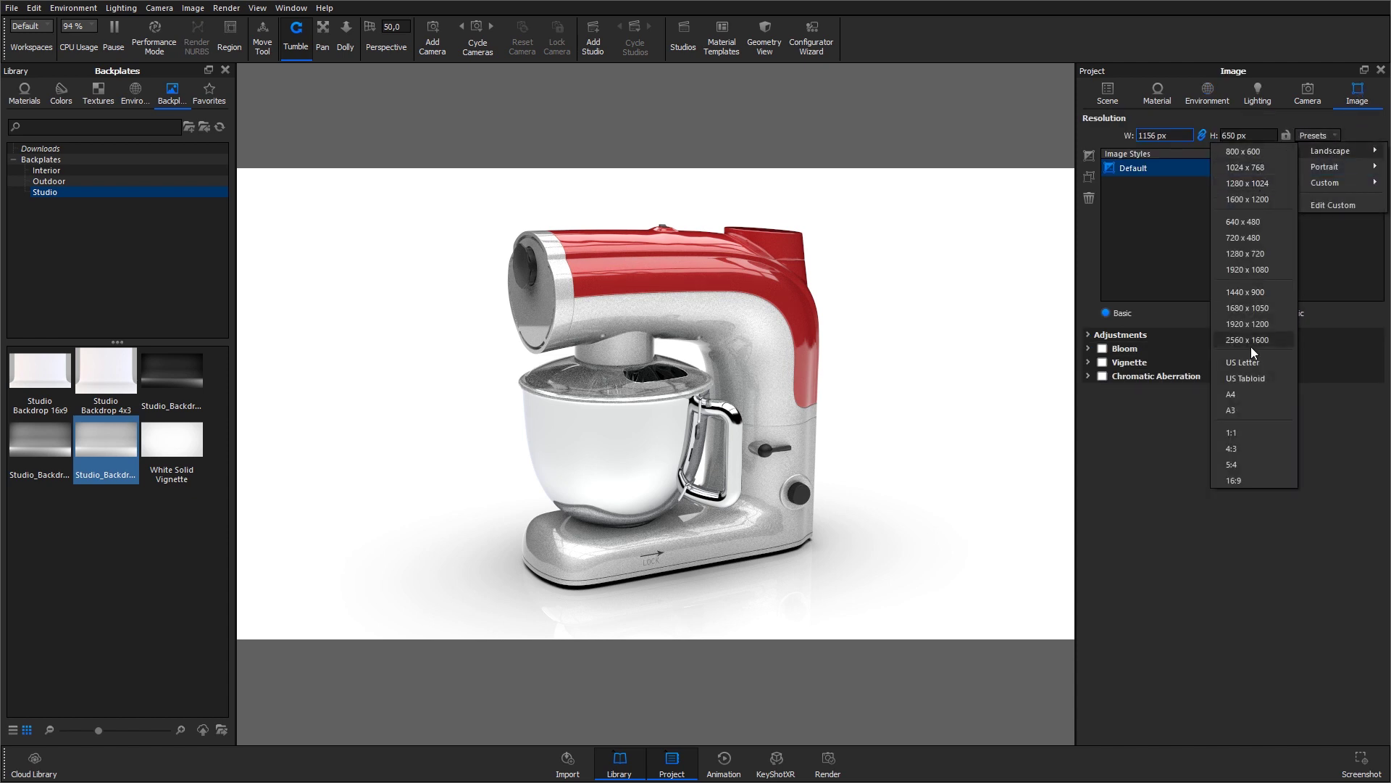
click(1246, 394)
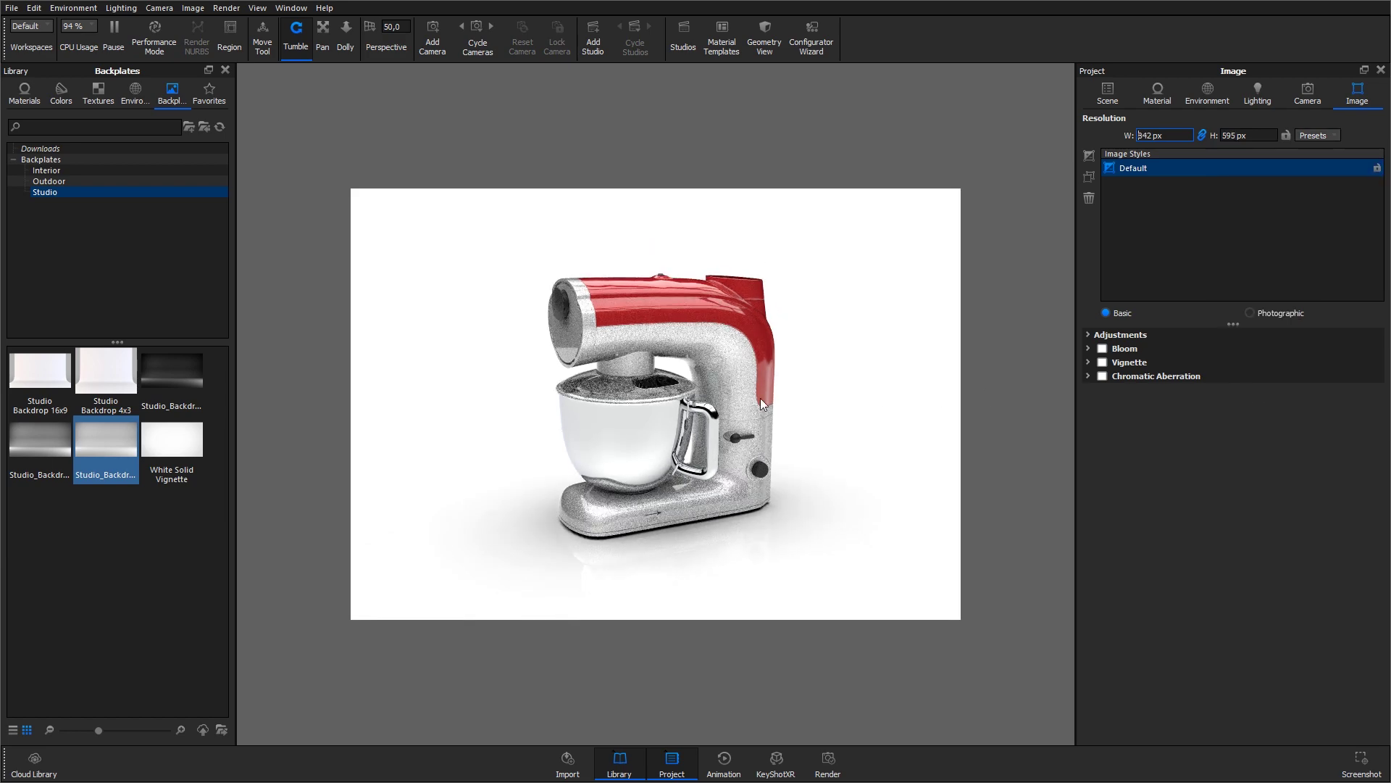
scroll(761, 405, up, 3)
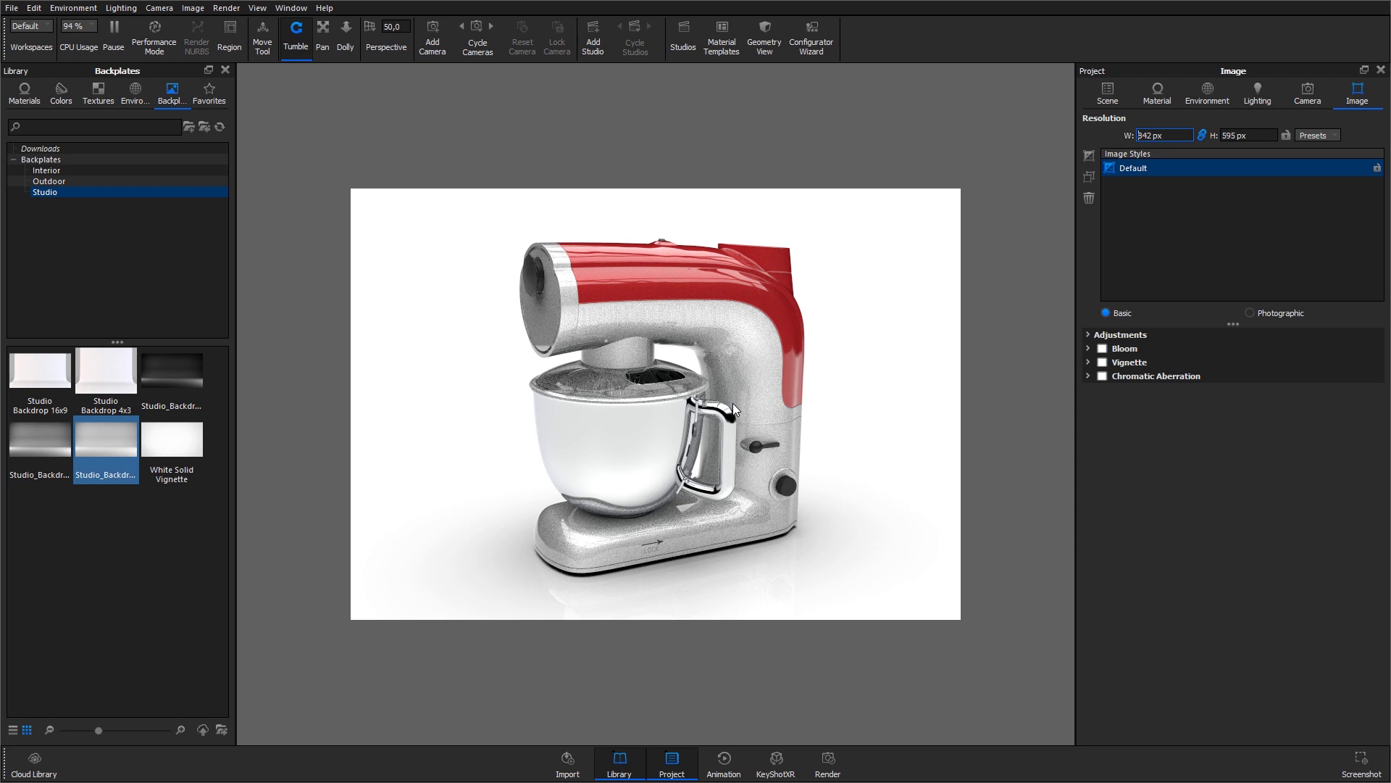
Add a new camera named Side view
click(1314, 91)
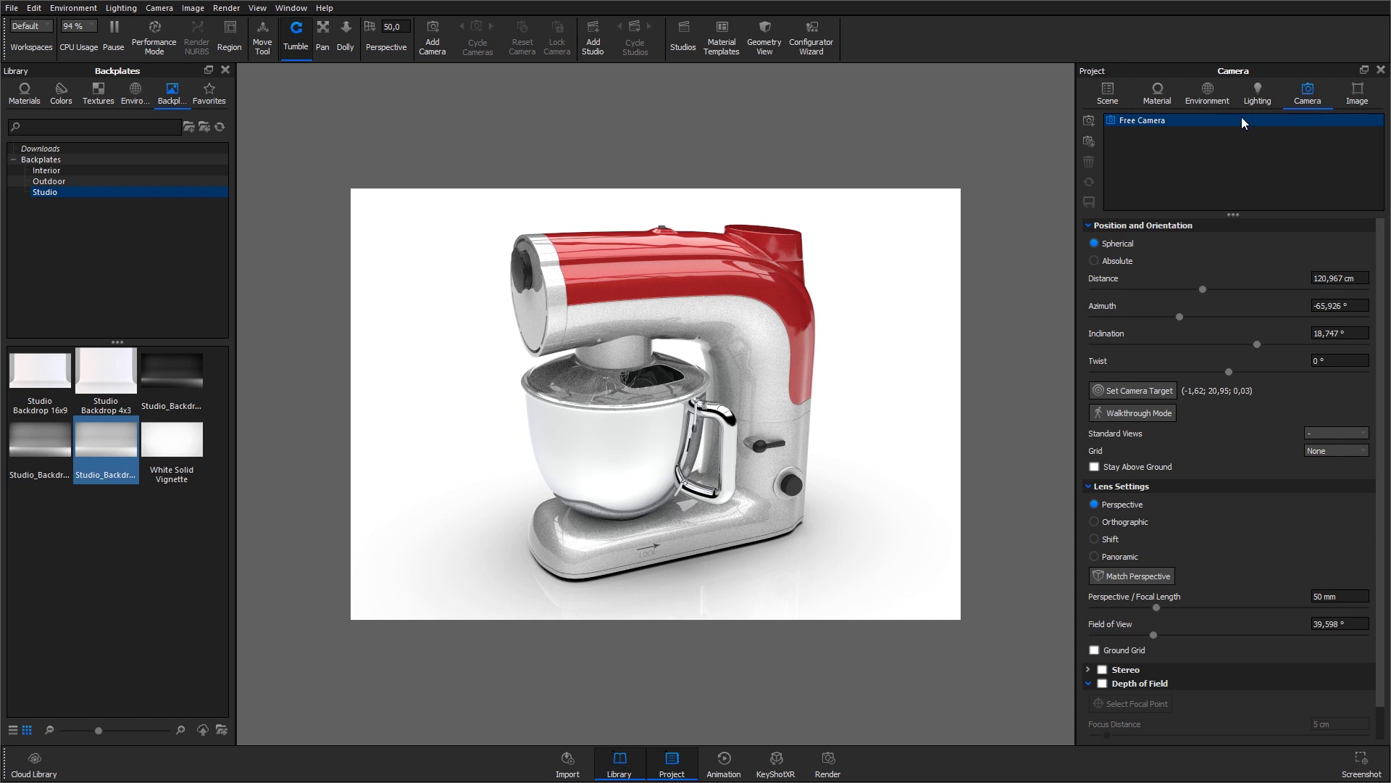
click(1088, 122)
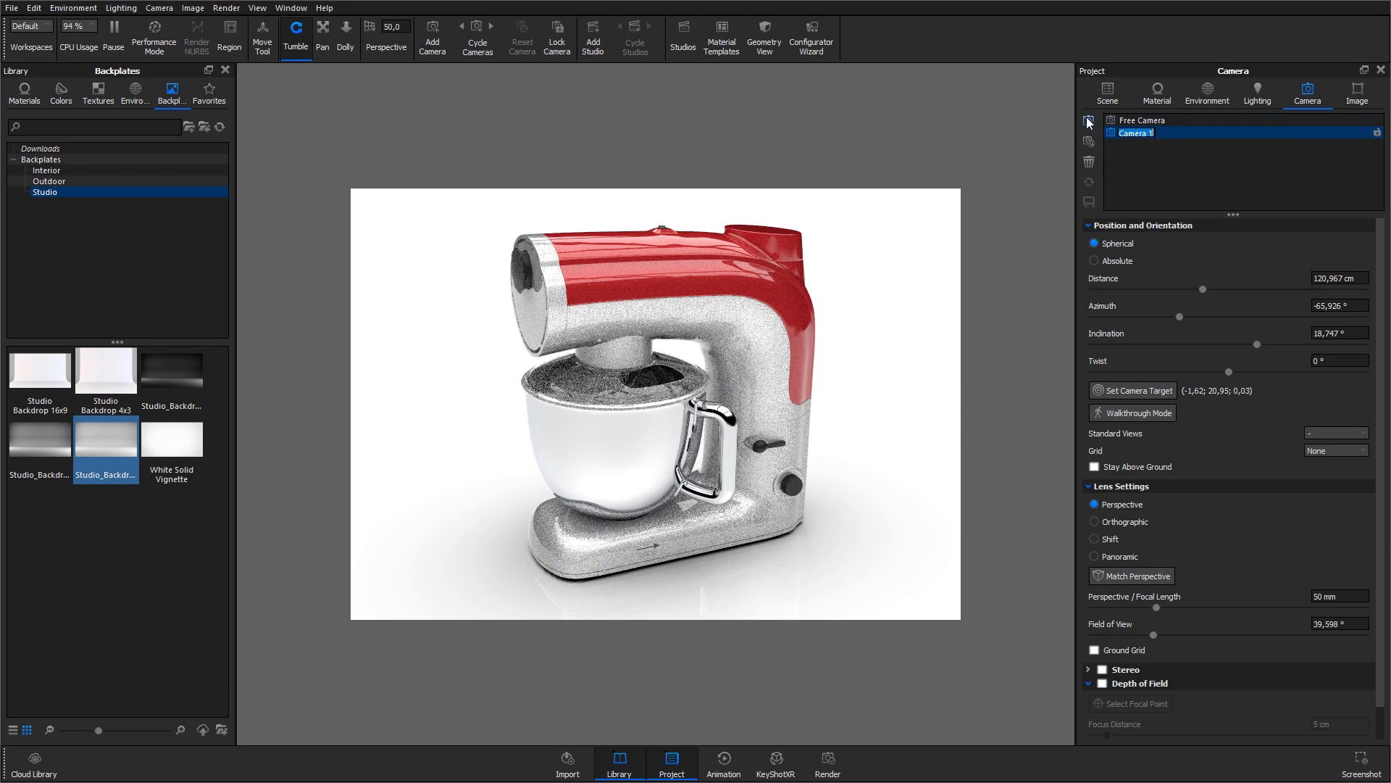
text(Side view)
key(Return)
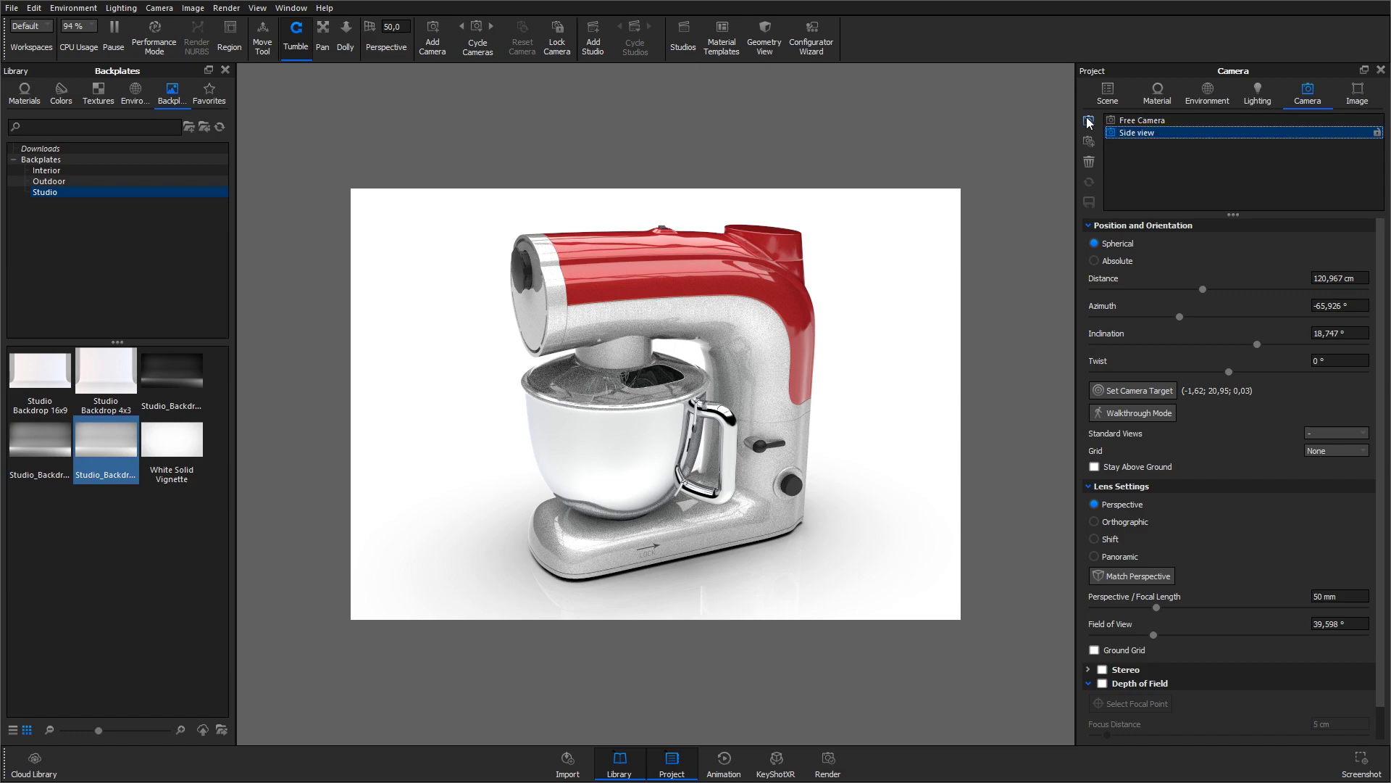
Point the Side view camera at -90° azimuth with about 12.78° inclination
drag(926, 230, 839, 249)
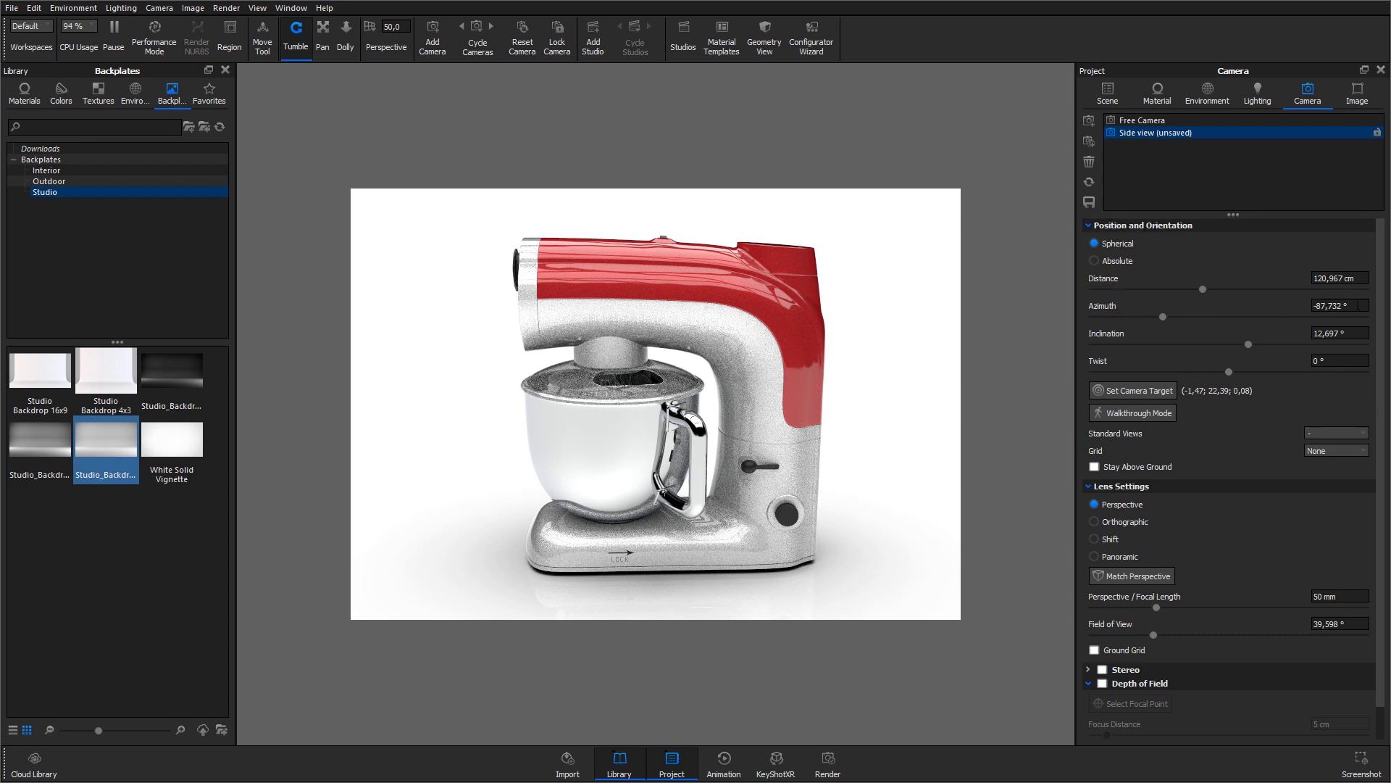
drag(1358, 305, 1313, 308)
text(-90)
key(Return)
click(1249, 345)
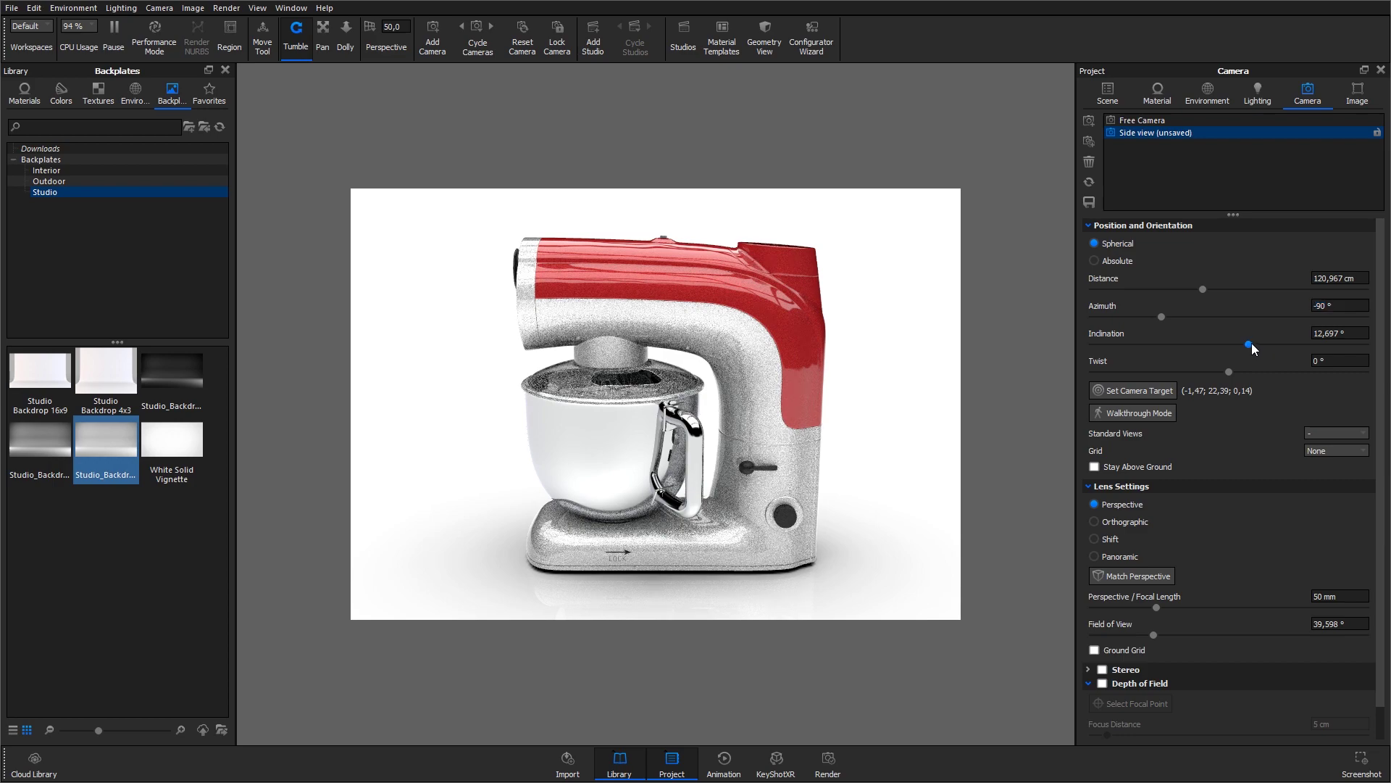
mouse_move(1252, 344)
mouse_down()
mouse_move(1238, 341)
mouse_move(1251, 337)
mouse_up()
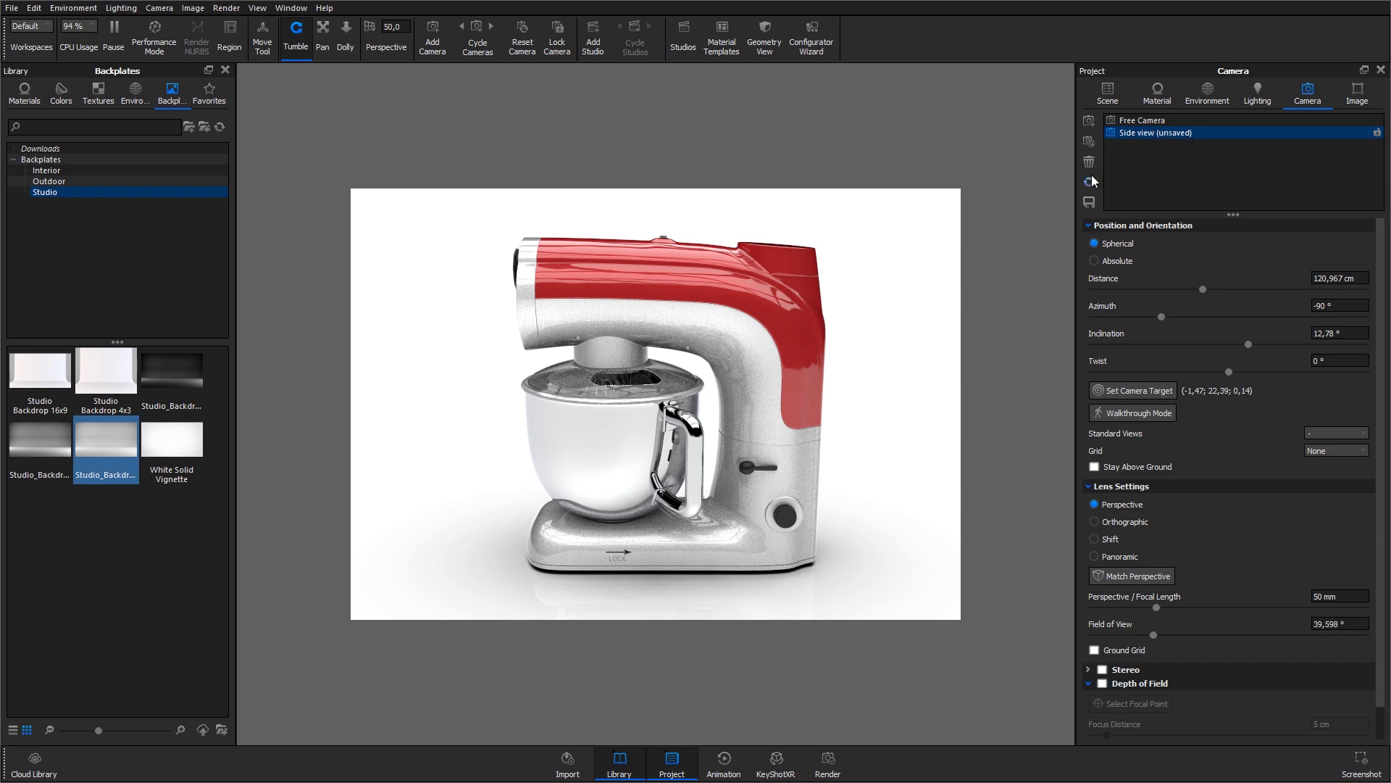
Save the Side view camera position and orbit toward a three-quarter view
click(1090, 203)
drag(768, 435, 797, 540)
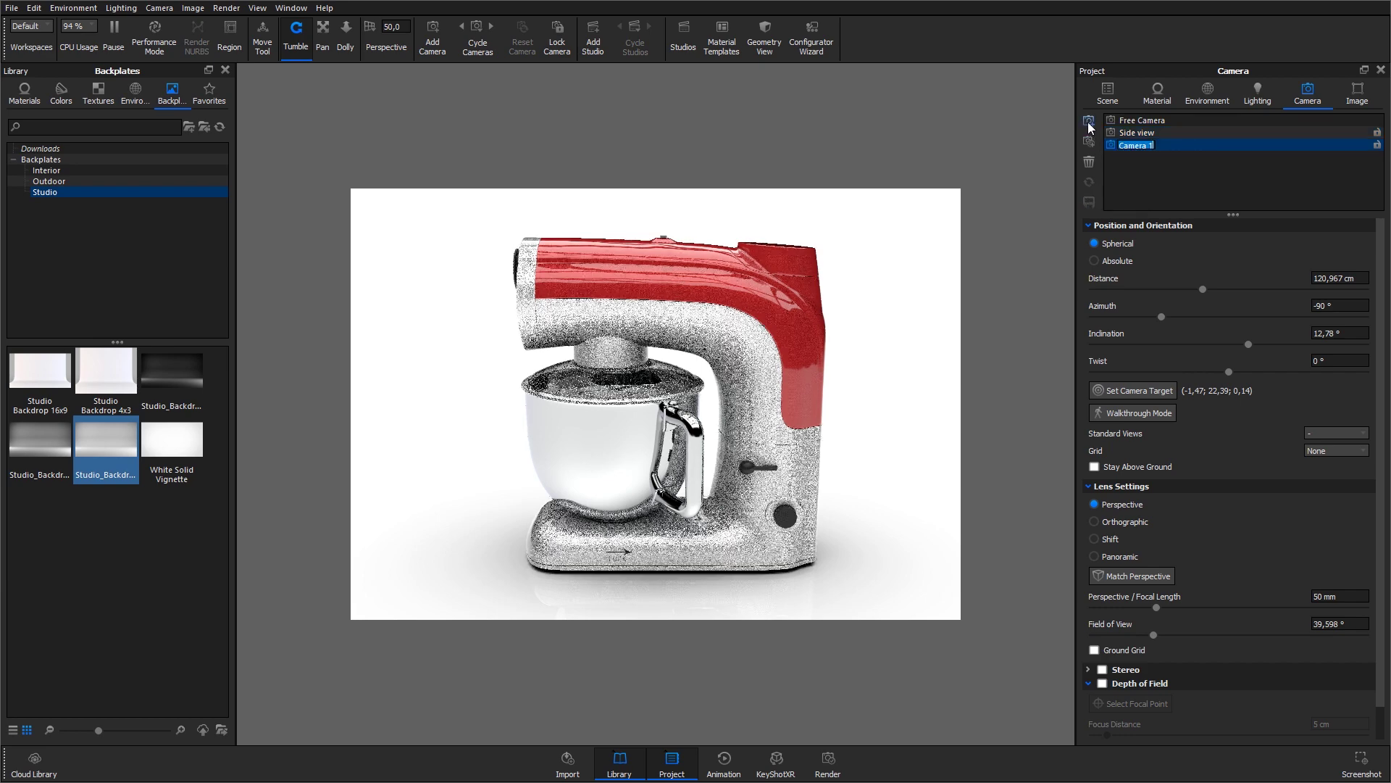
drag(635, 303, 783, 330)
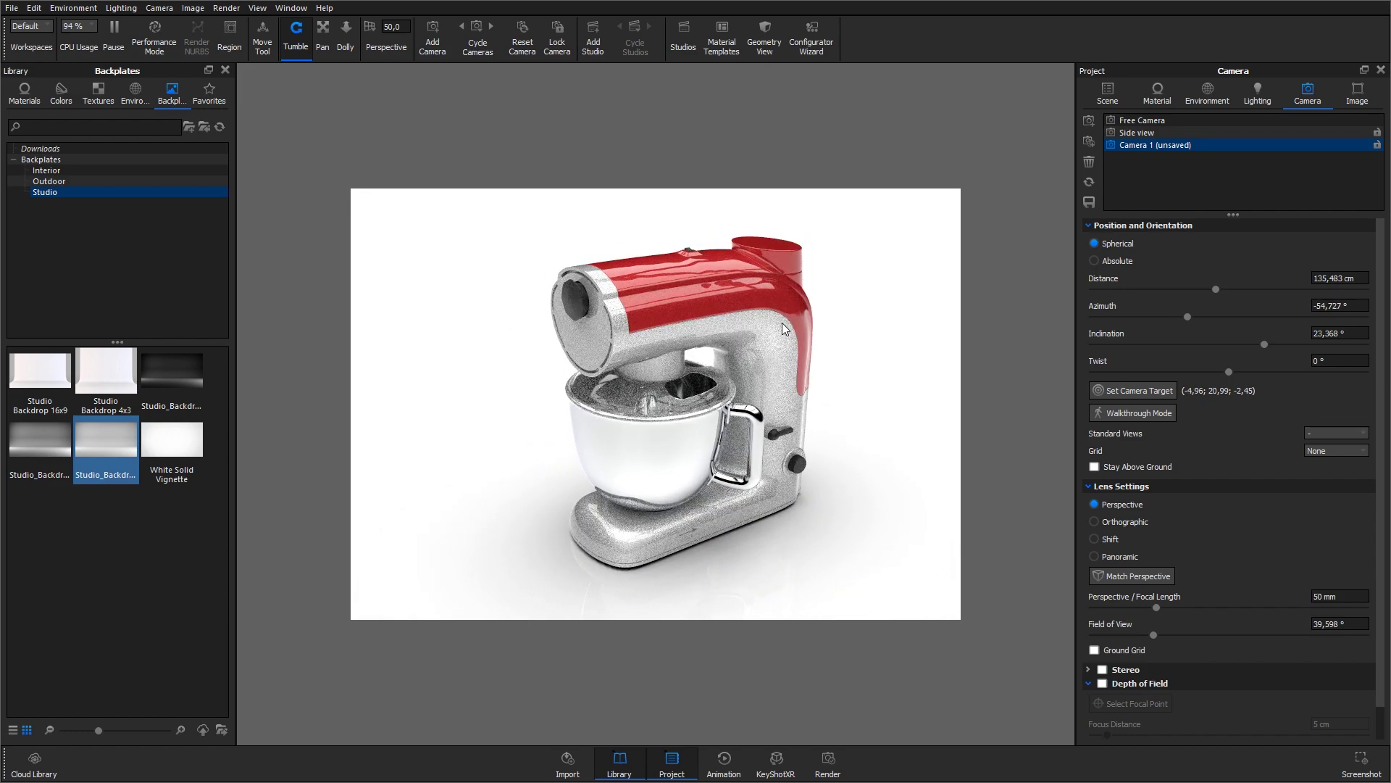
Refine the three-quarter view (azimuth -52.56°, inclination 21.06°, 131.1 cm) and save it as Camera 1
drag(1187, 317, 1192, 316)
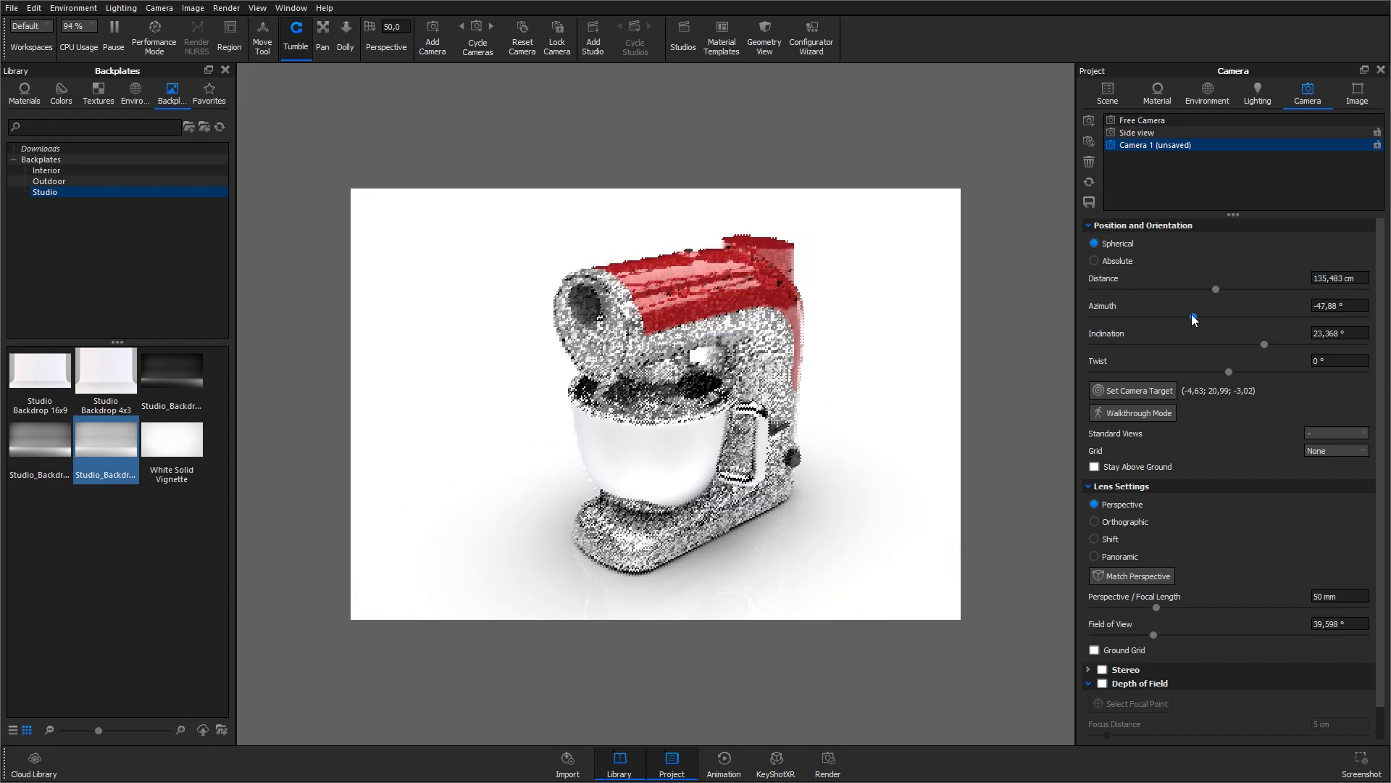
drag(1265, 344, 1261, 345)
drag(1238, 286, 1213, 289)
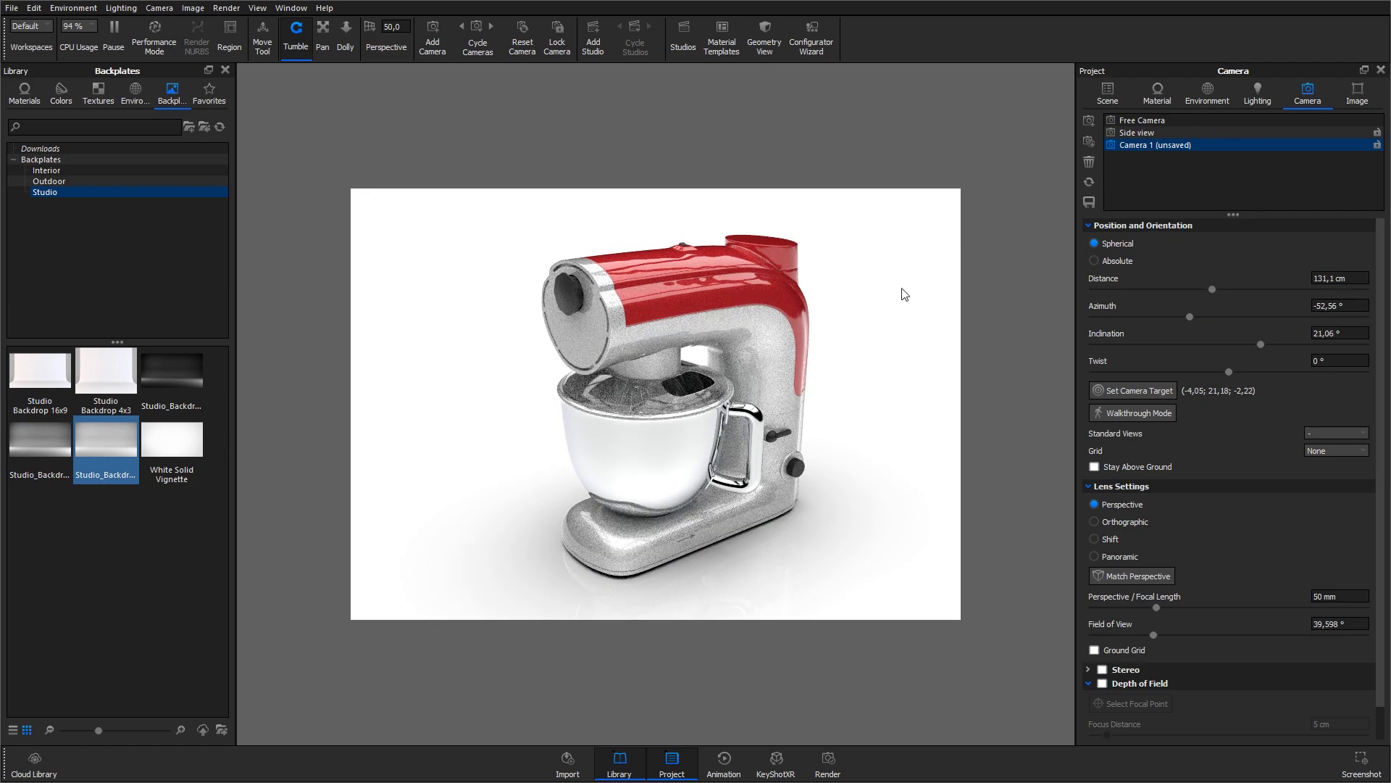
click(1088, 203)
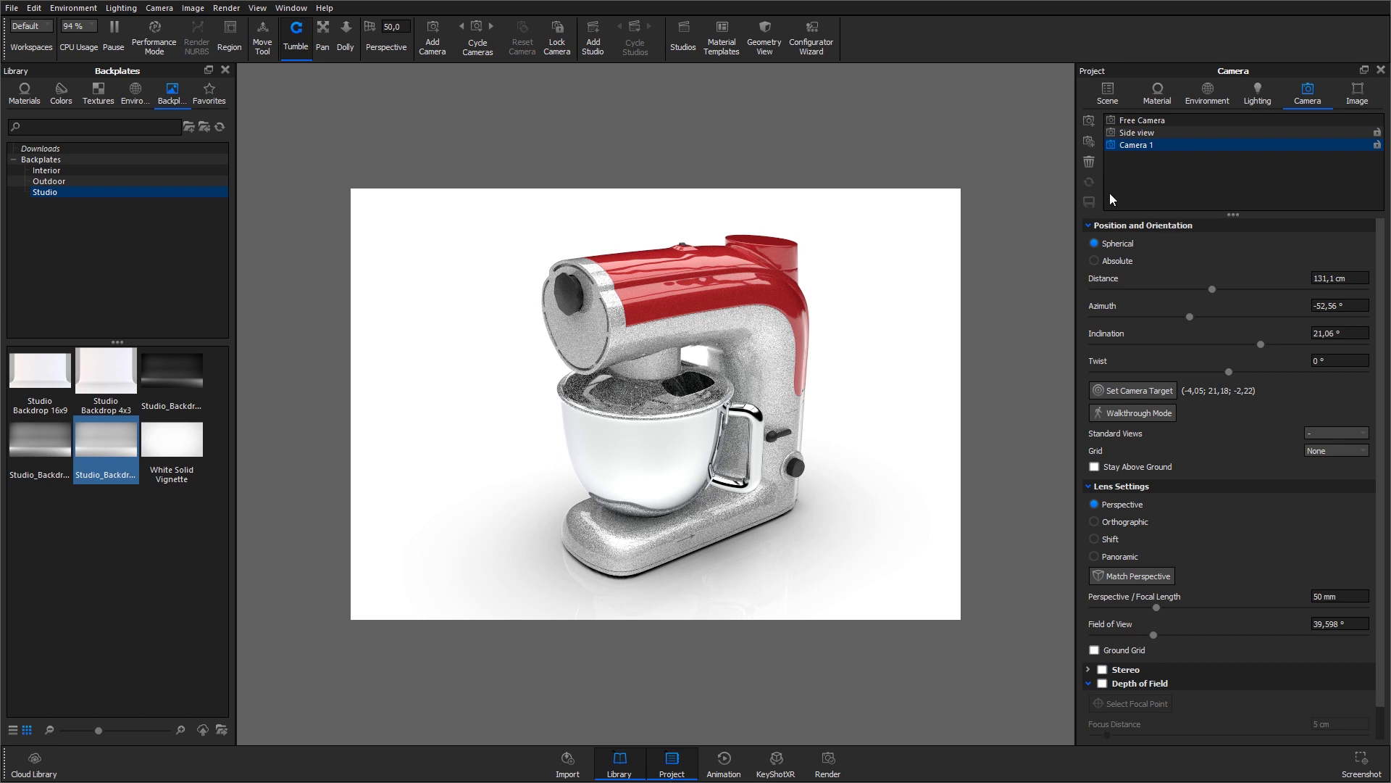
right_click(1158, 140)
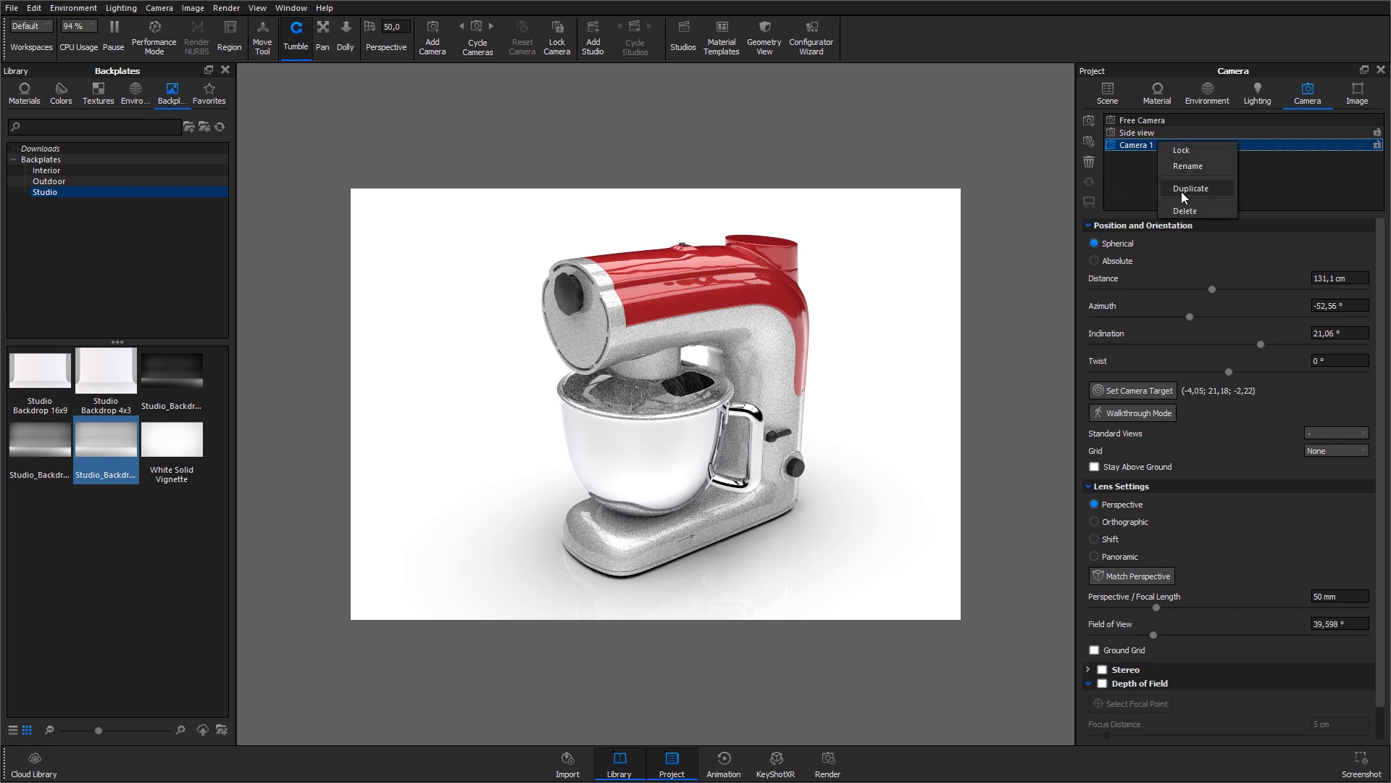
Rename Camera 1 to TQ
click(1188, 166)
text(TQ)
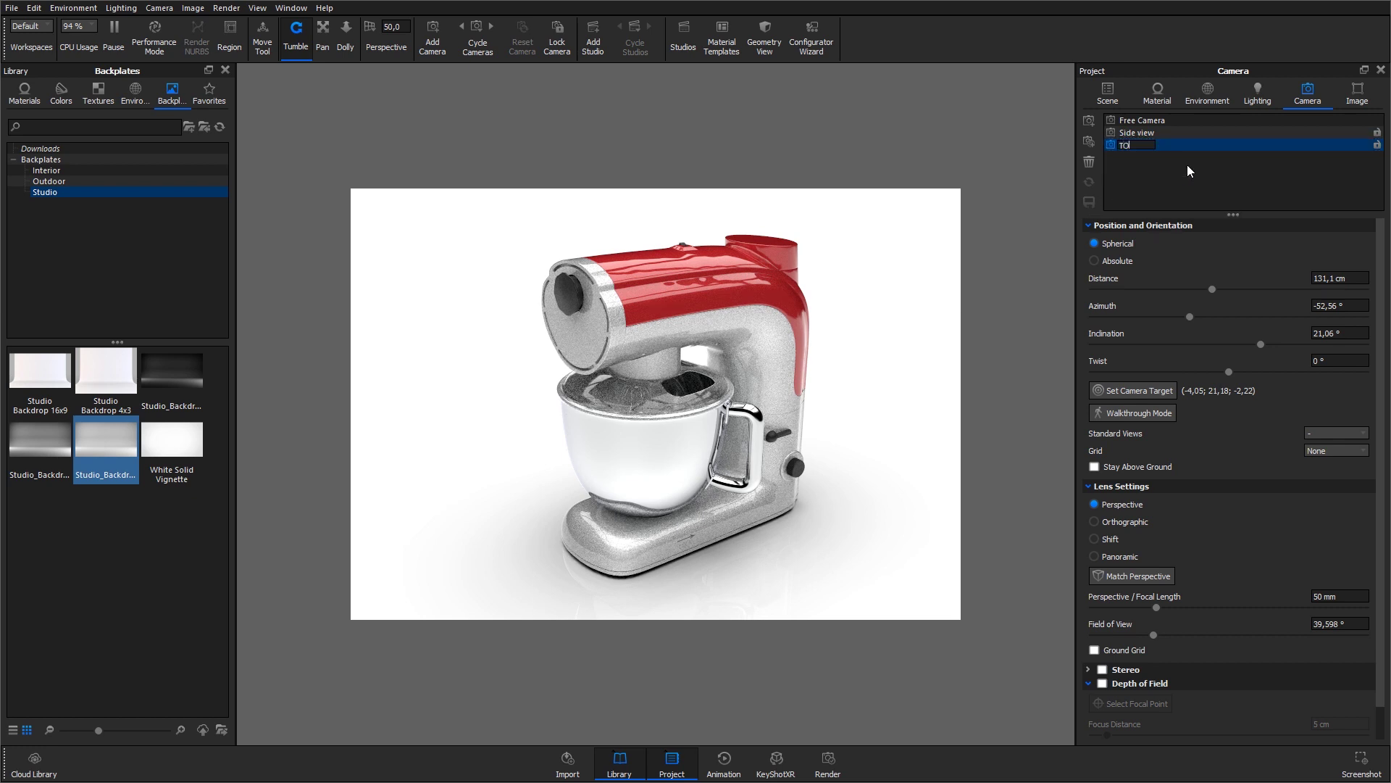
key(Return)
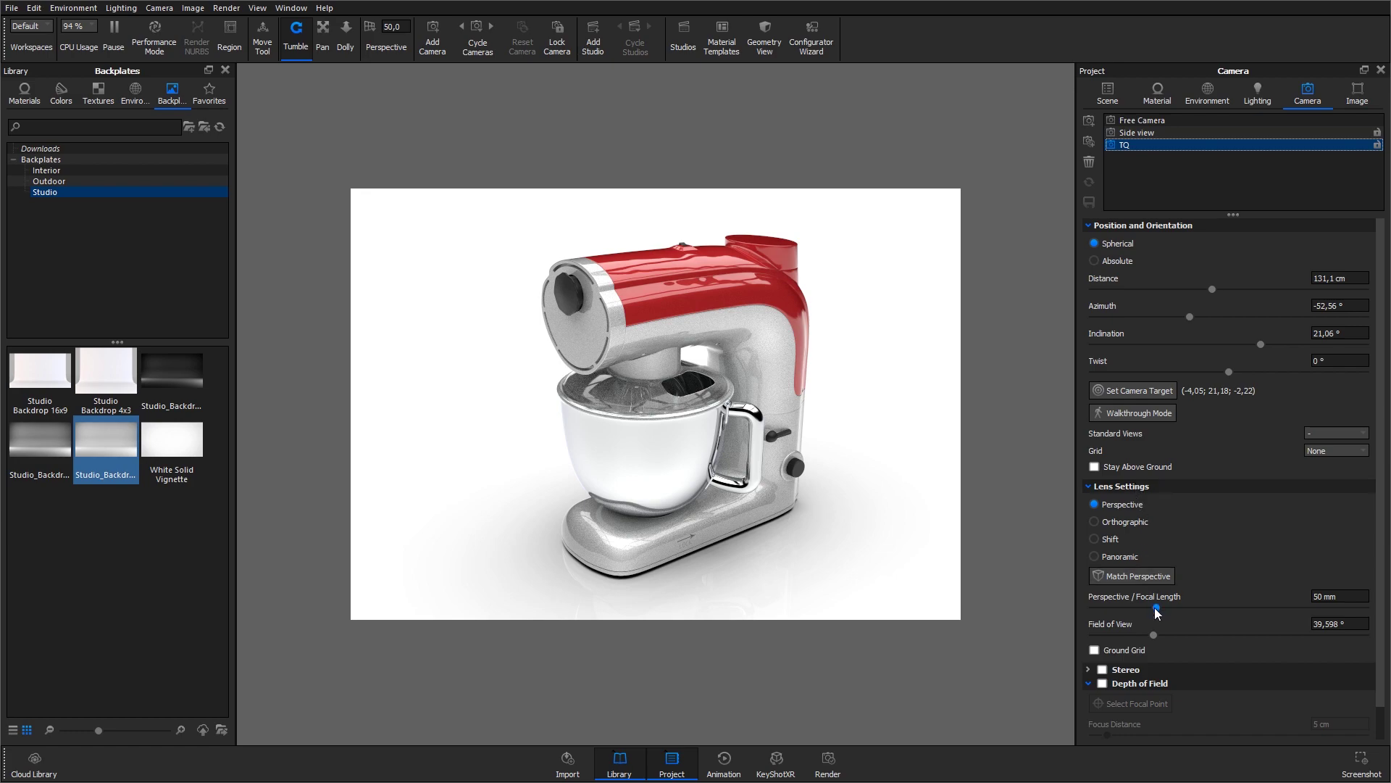
Try wider and longer lenses, then set the TQ camera's focal length to 70 mm
drag(1155, 607, 1115, 607)
mouse_move(779, 540)
mouse_down()
mouse_move(770, 526)
mouse_move(845, 517)
mouse_move(772, 519)
mouse_up()
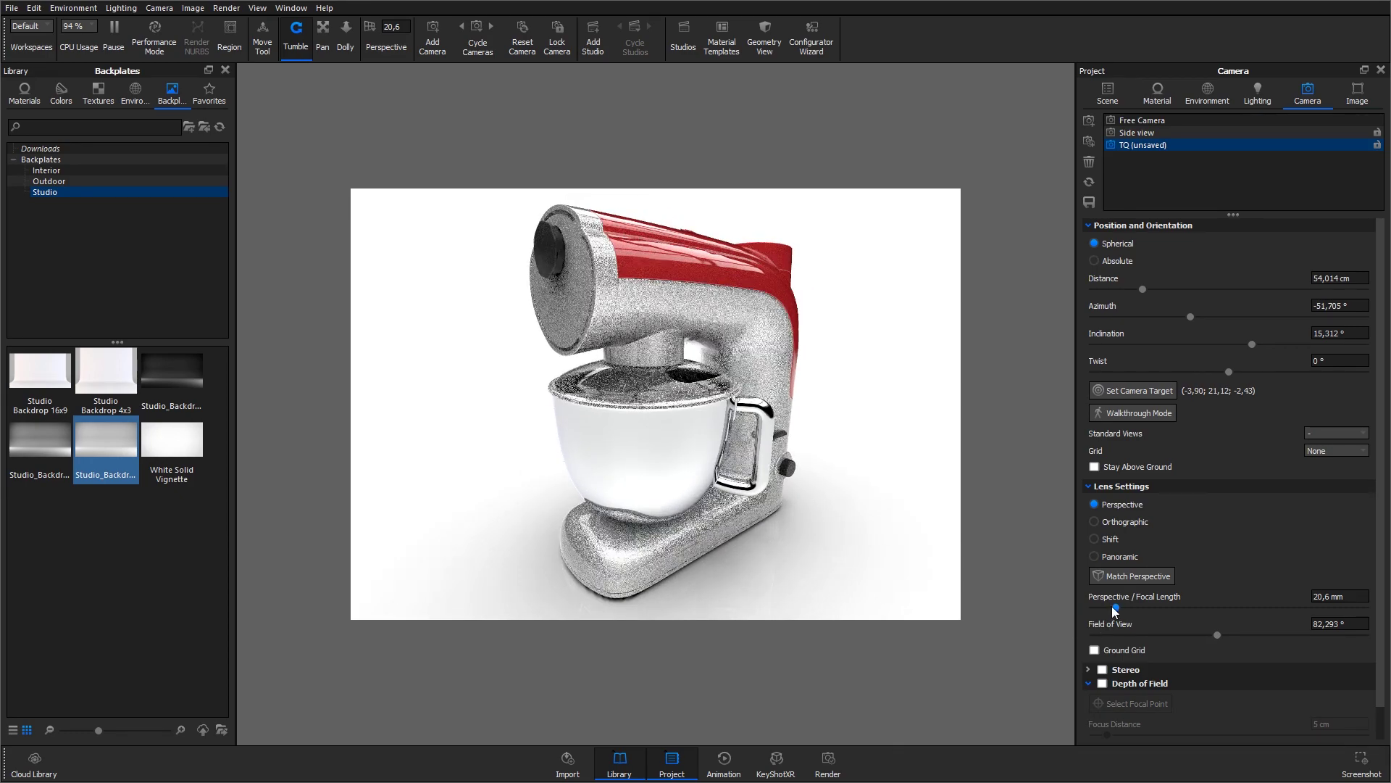
drag(1113, 607, 1253, 608)
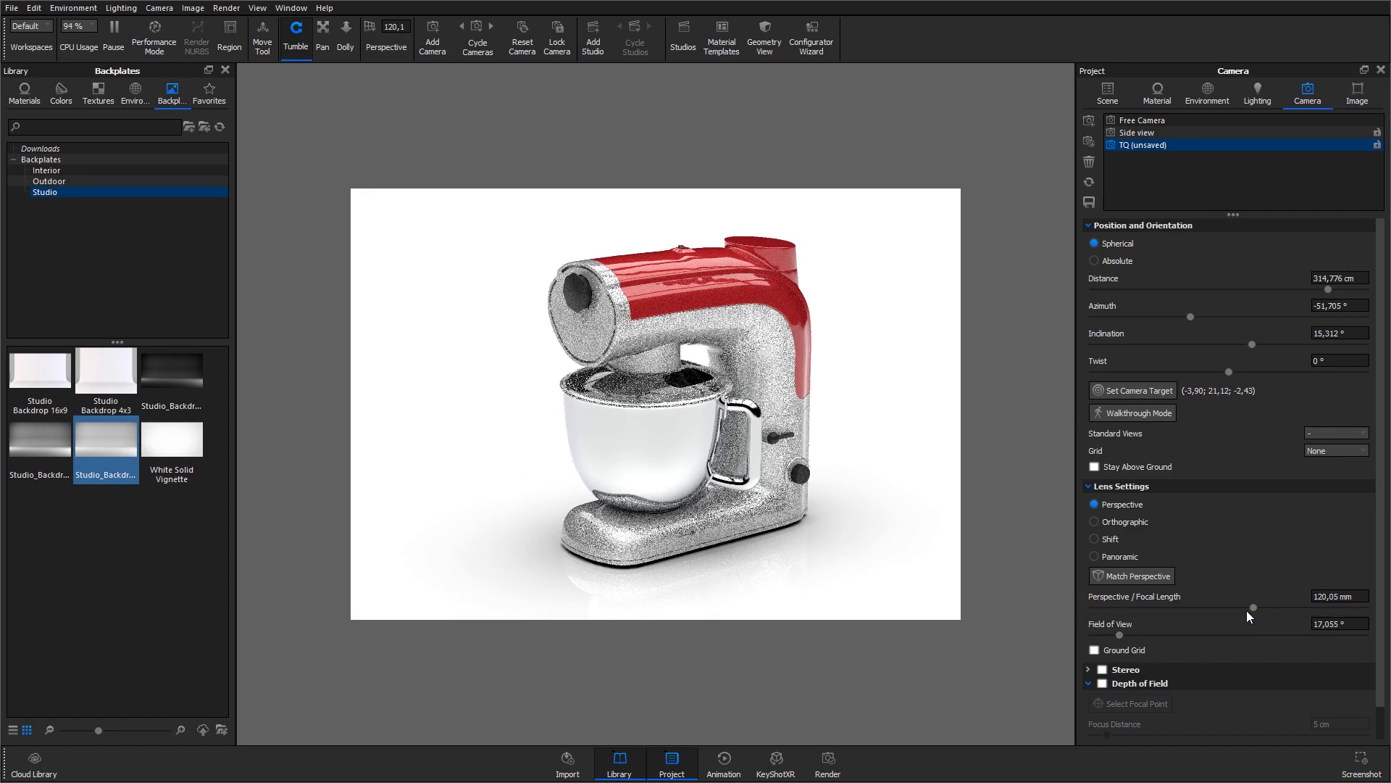
mouse_move(848, 517)
mouse_down()
mouse_move(901, 528)
mouse_move(848, 522)
mouse_up()
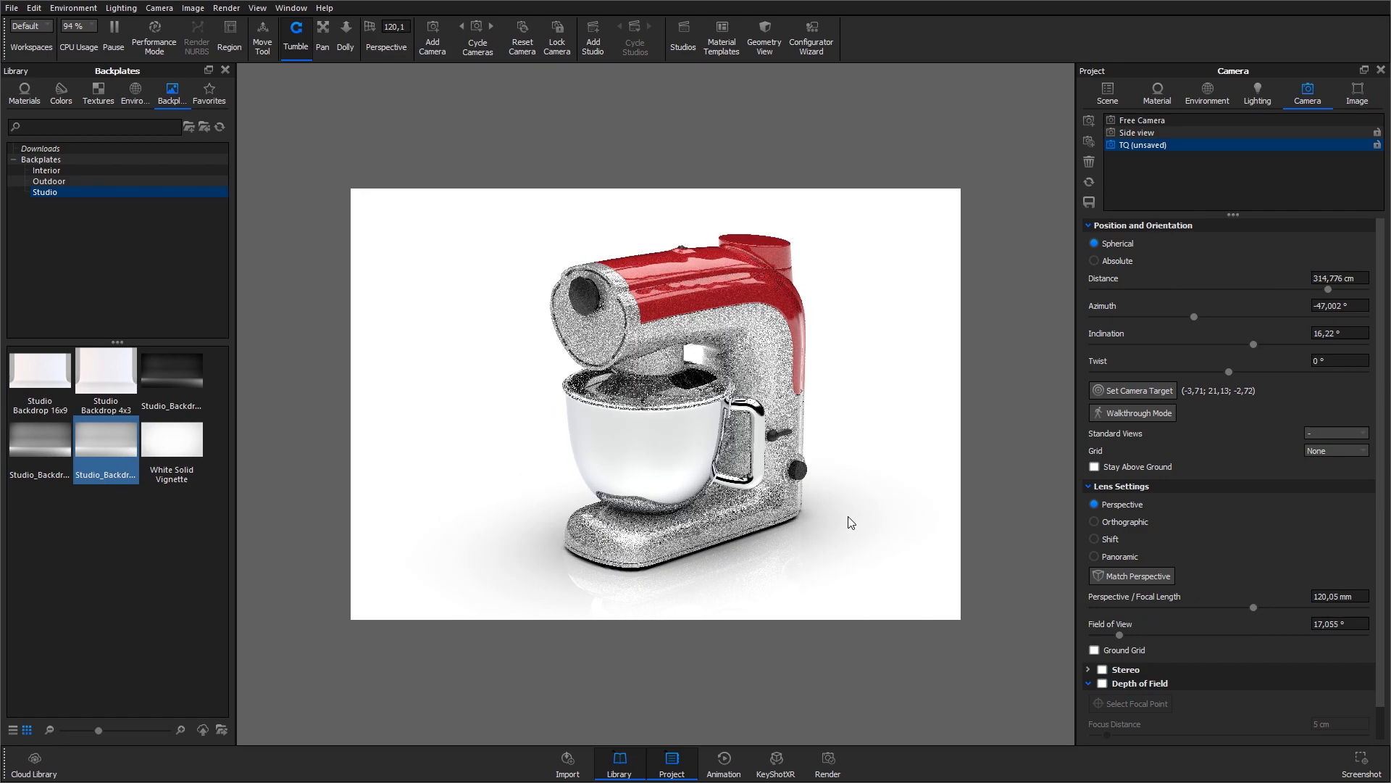
click(1352, 596)
key(ctrl+a)
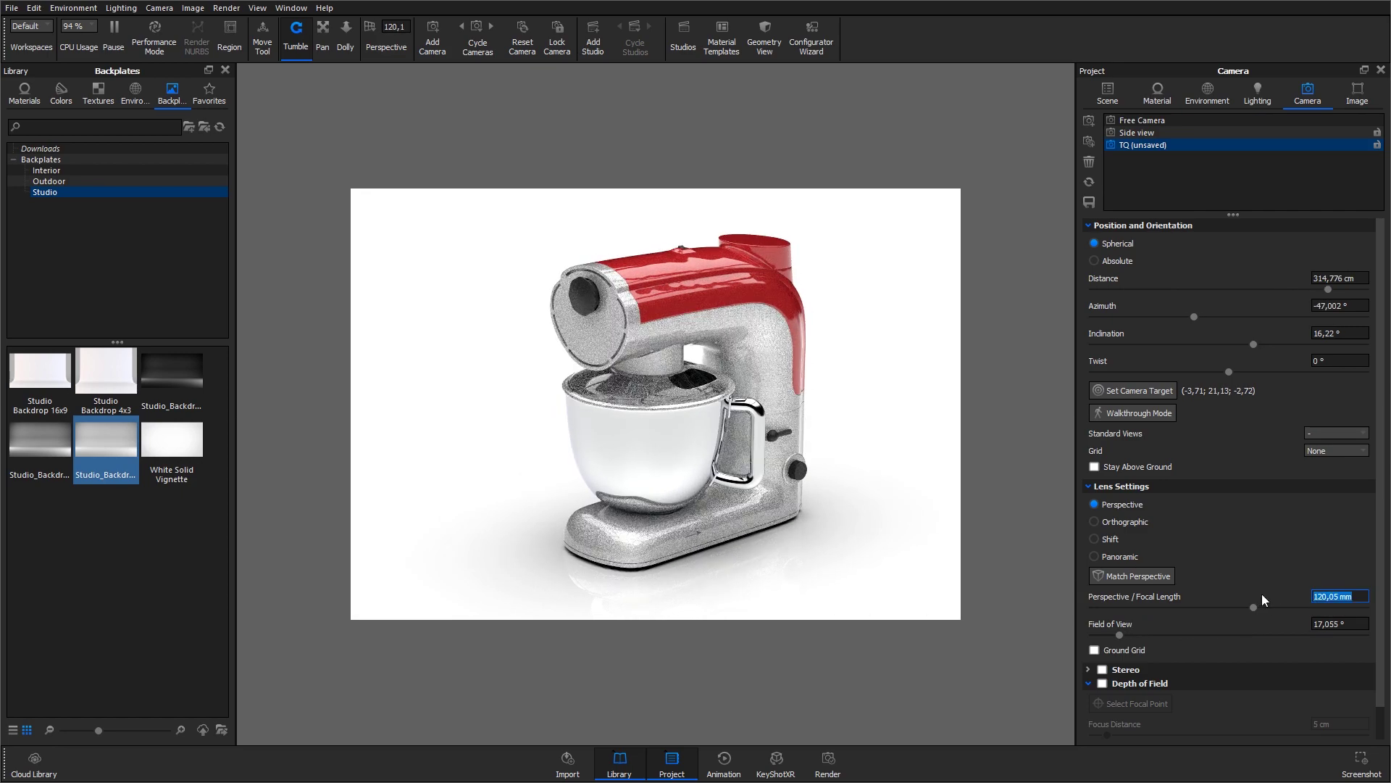
text(70)
key(Return)
Nudge the TQ framing, save the camera, and add a new camera
drag(850, 557, 843, 550)
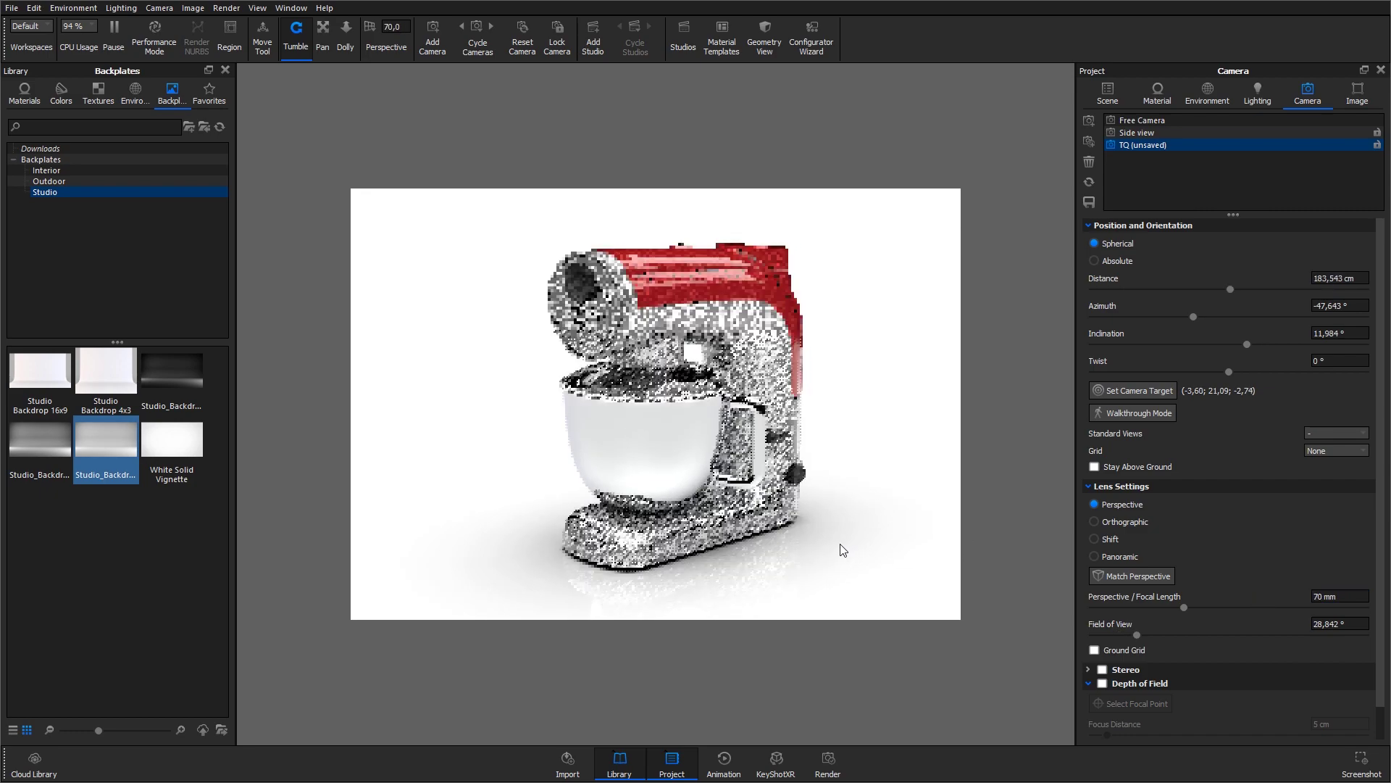
middle_drag(843, 550, 876, 550)
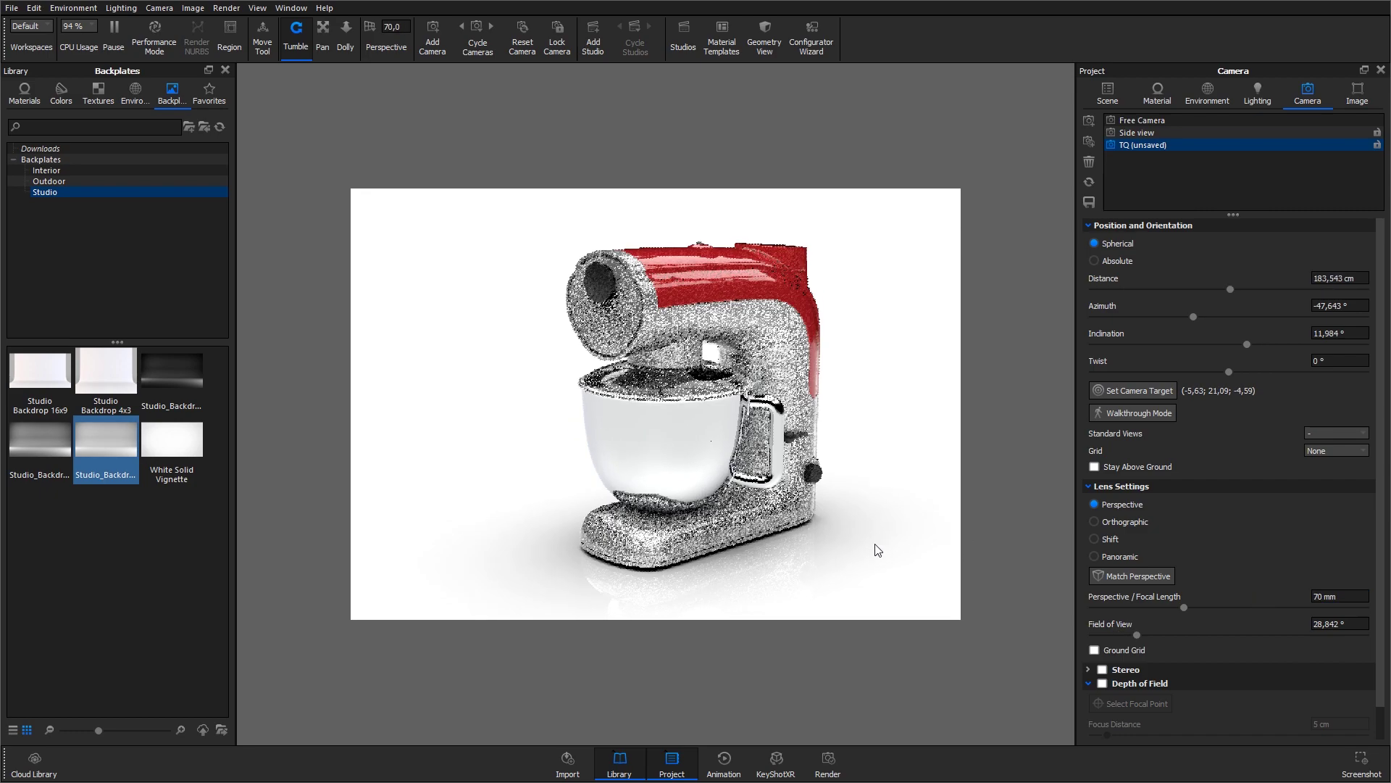
click(1090, 202)
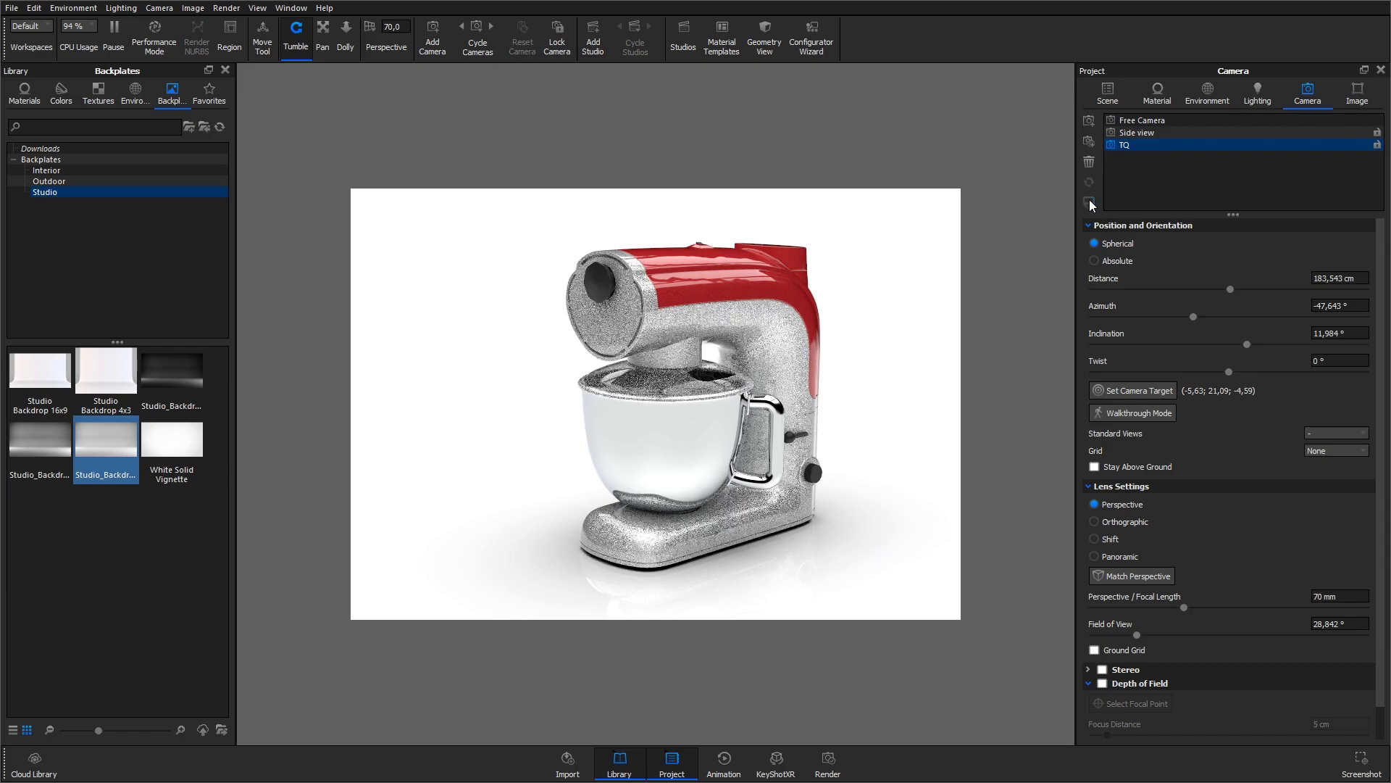
click(1089, 121)
right_click(583, 283)
Zoom the new camera onto the mixer's front knob and name it PLug Close-up
click(623, 644)
drag(1186, 611, 1157, 608)
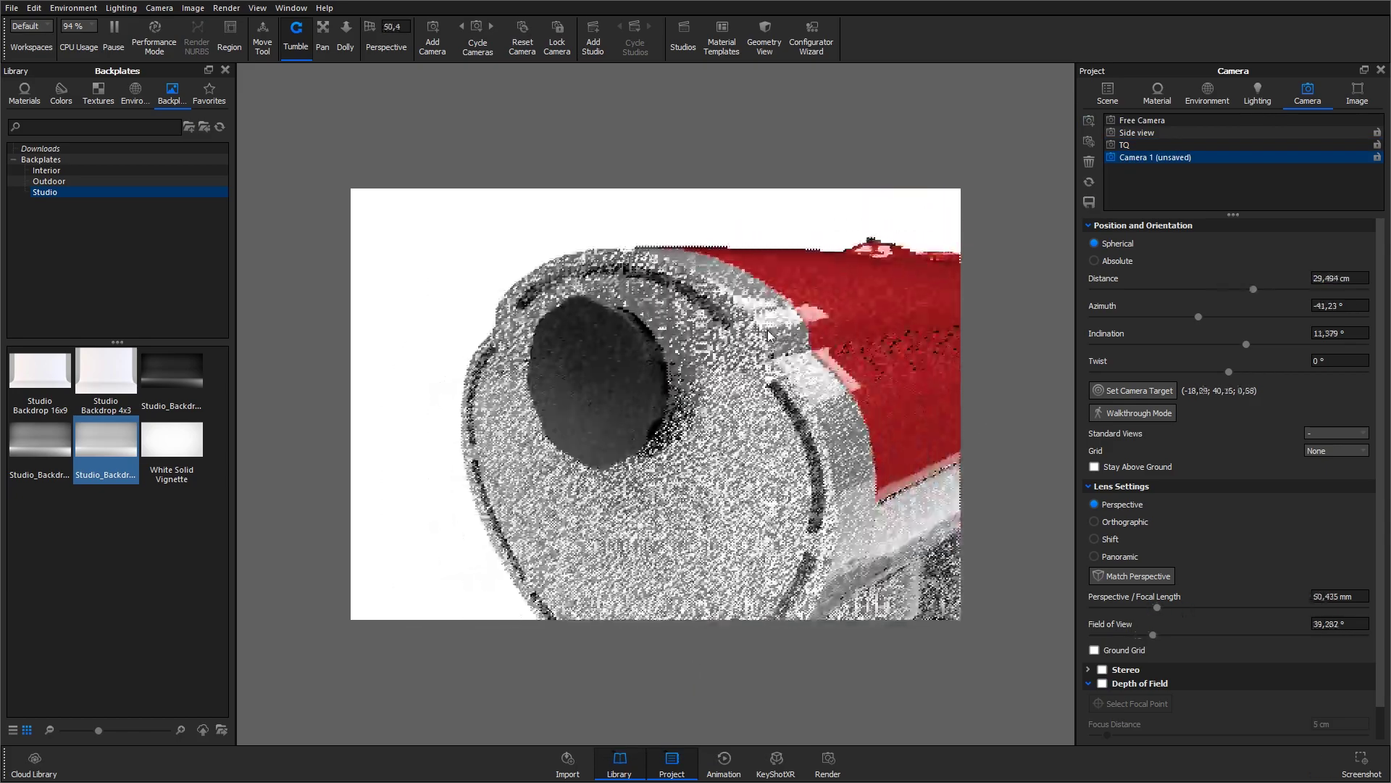
double_click(1135, 158)
text(PLug Close-up)
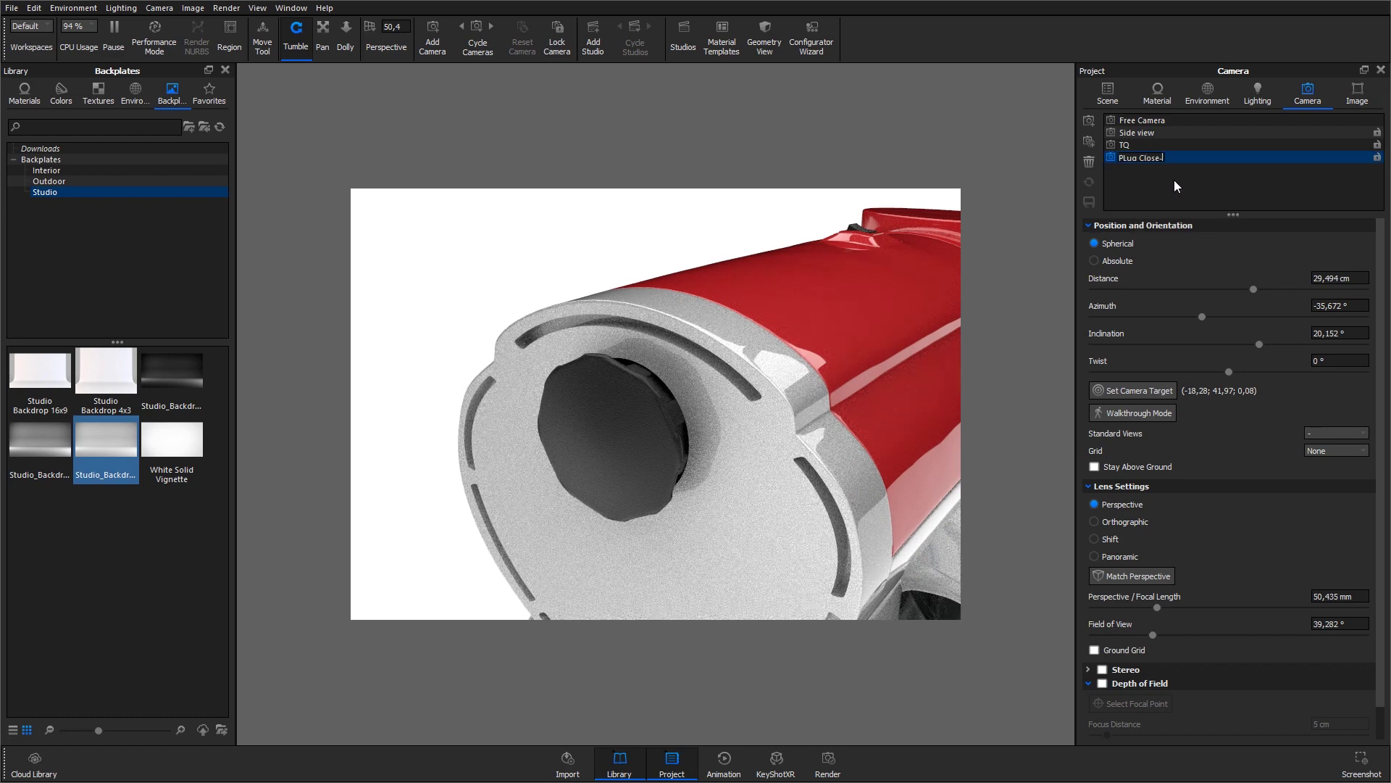
key(Return)
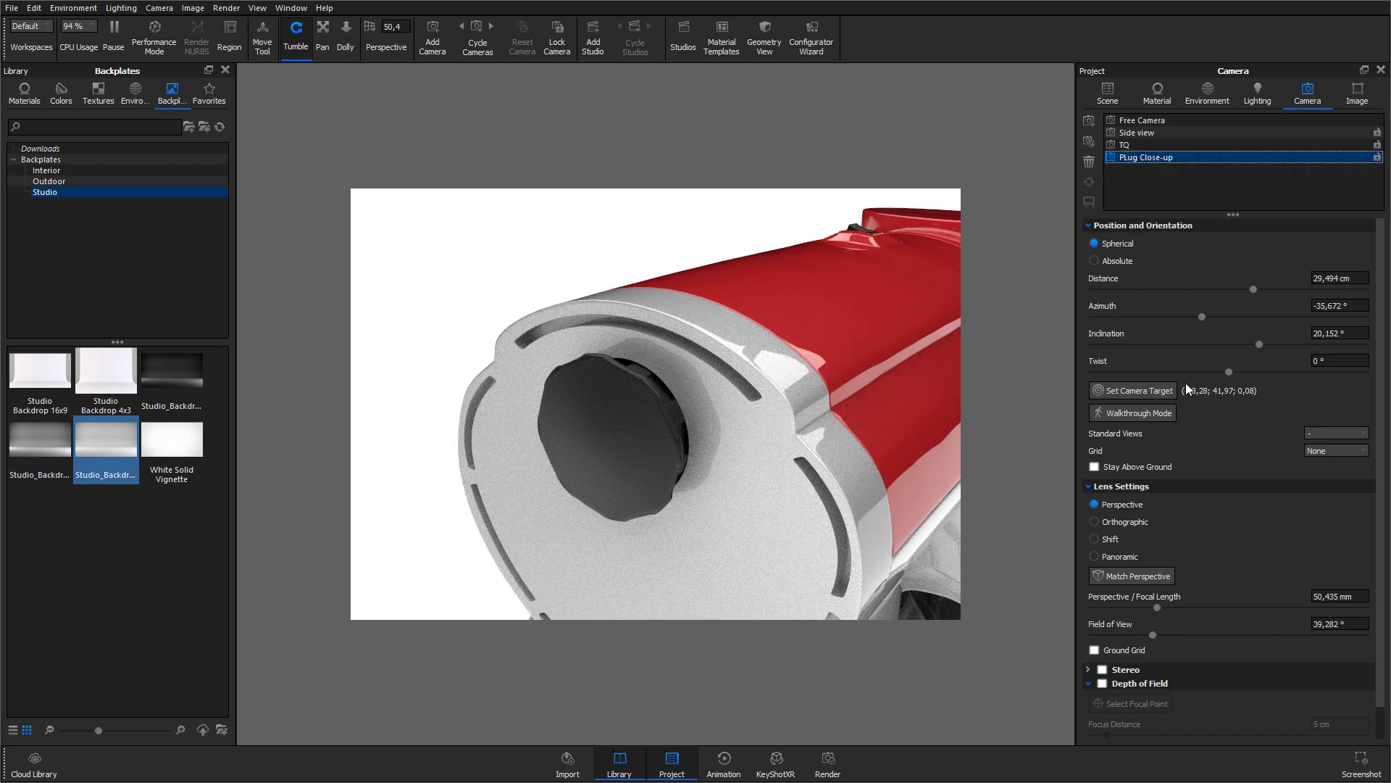
Enable depth of field with the focal point on the dark front knob
click(1105, 684)
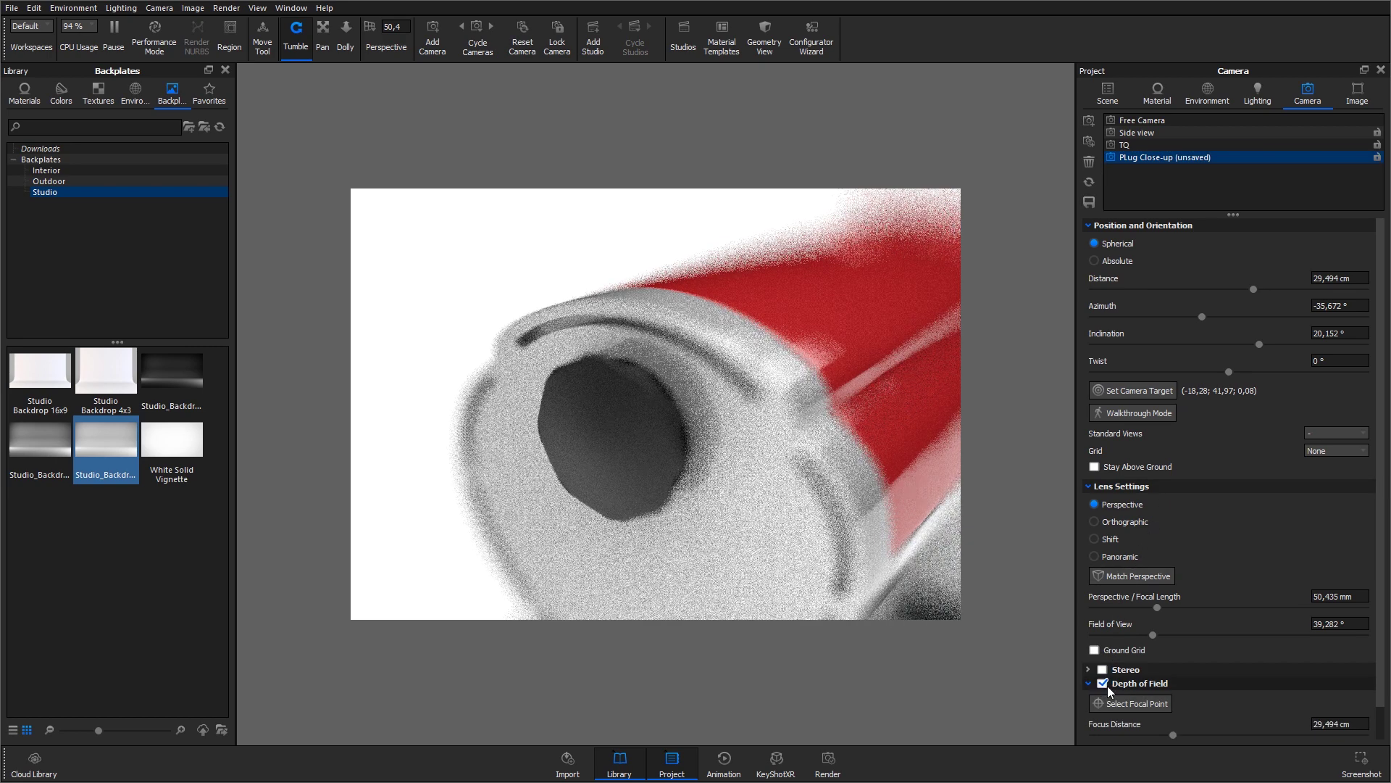
click(1120, 701)
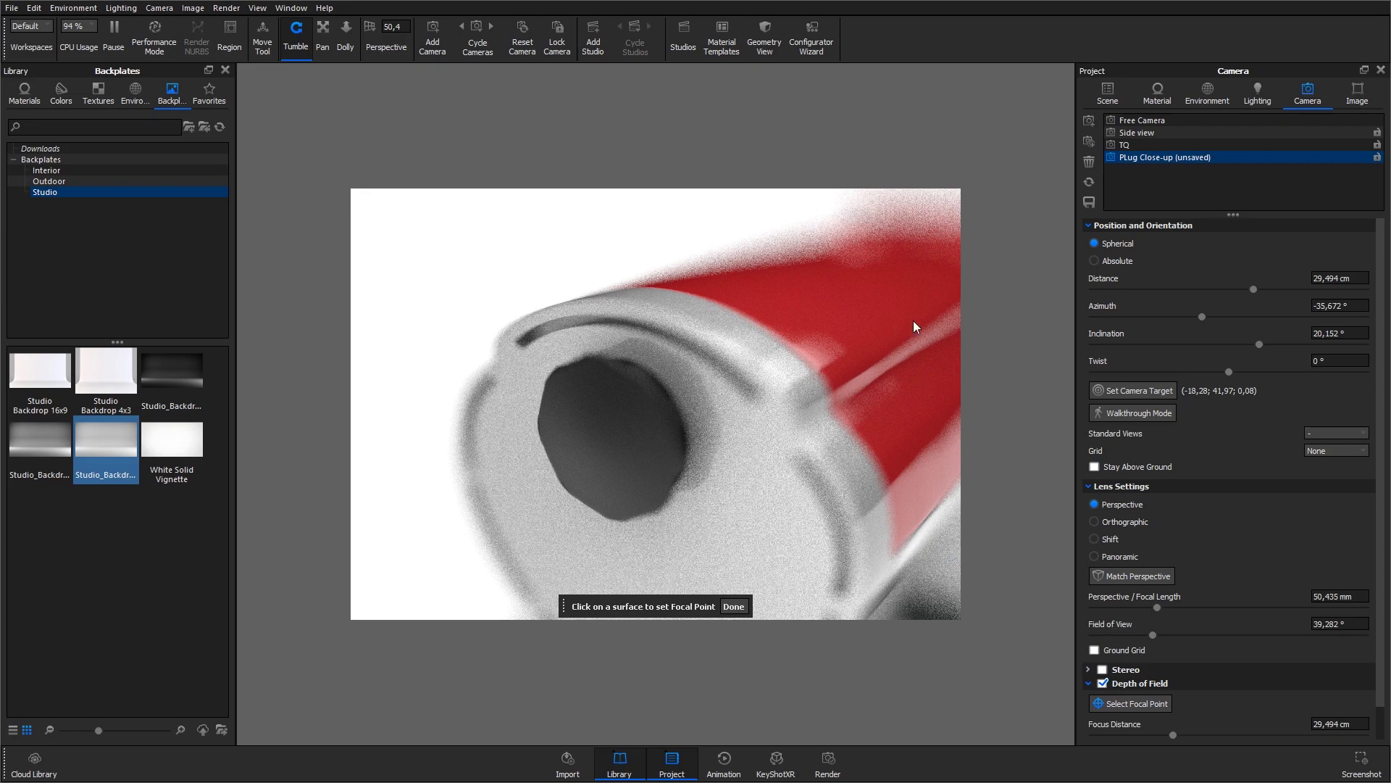
click(909, 304)
click(864, 239)
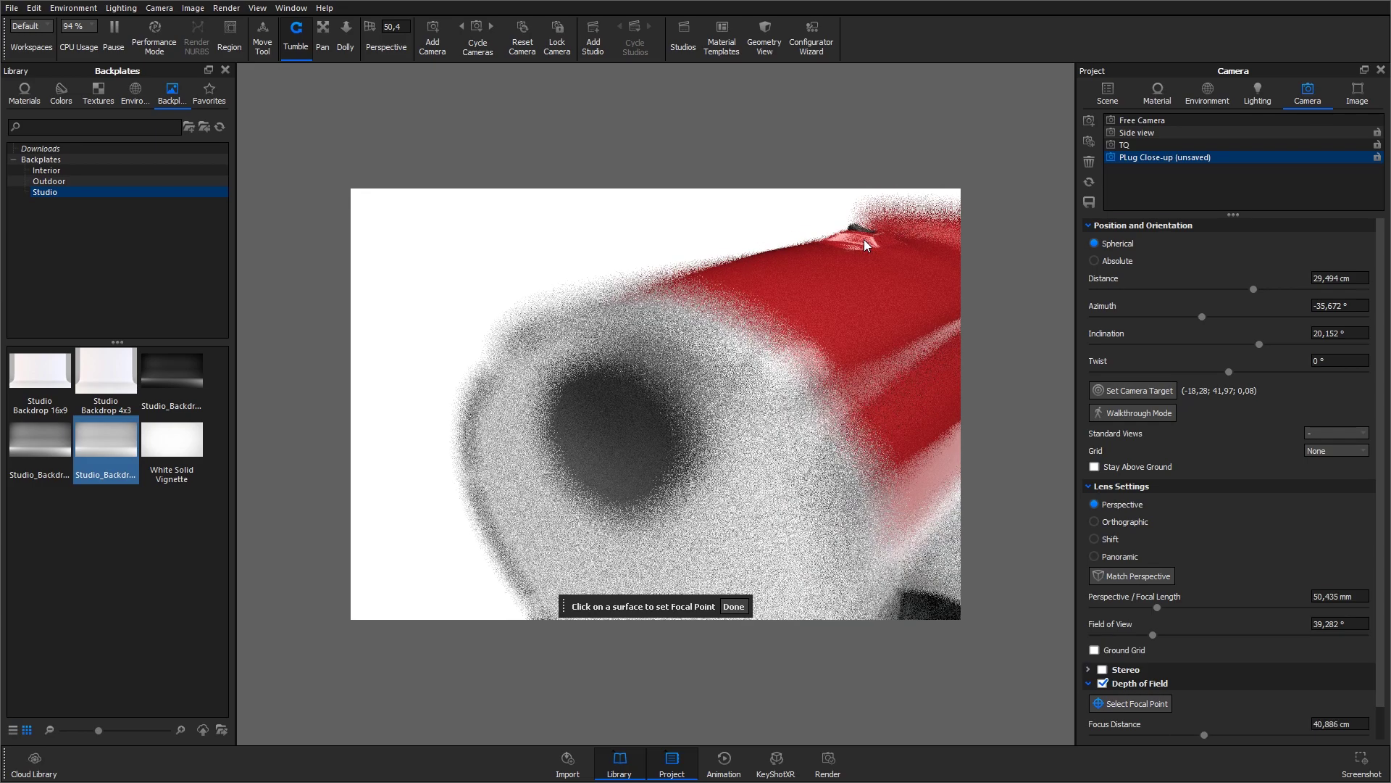
click(602, 452)
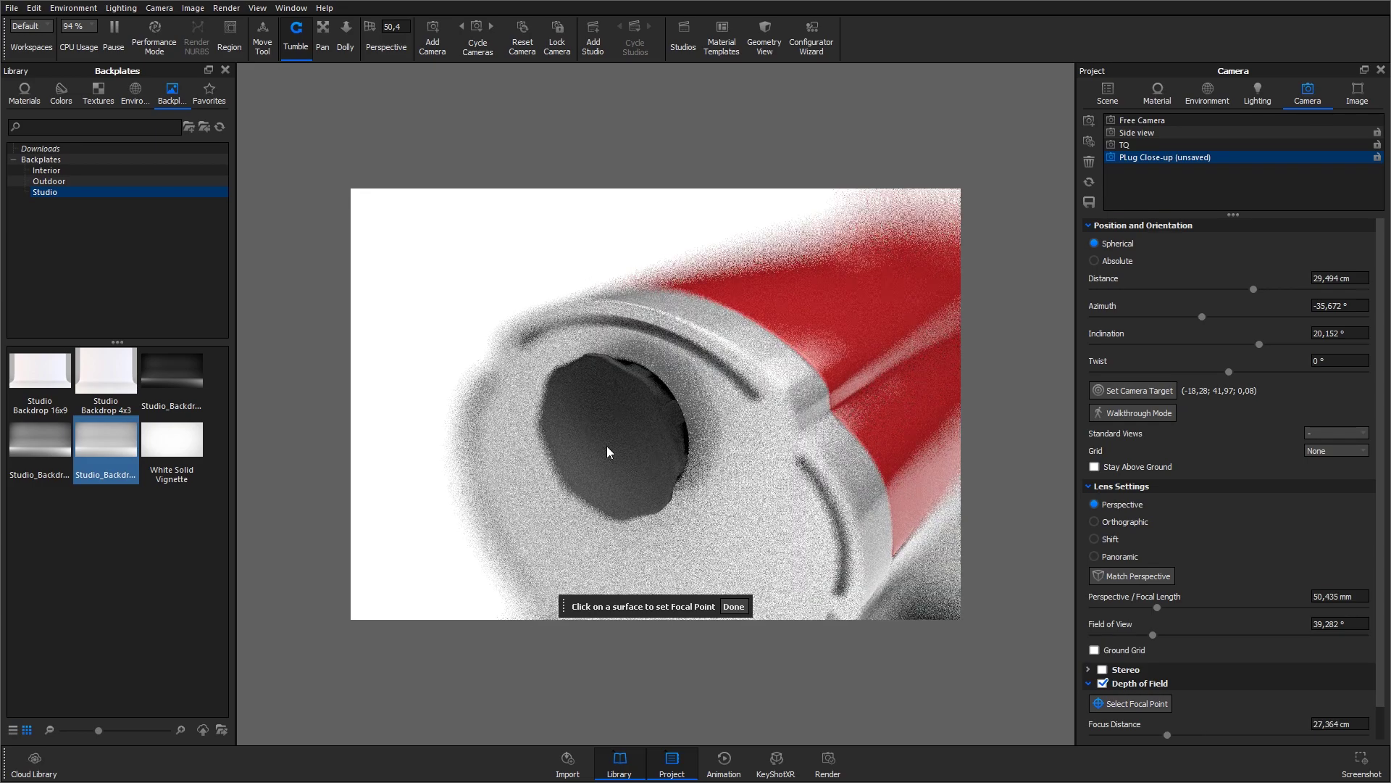
click(734, 605)
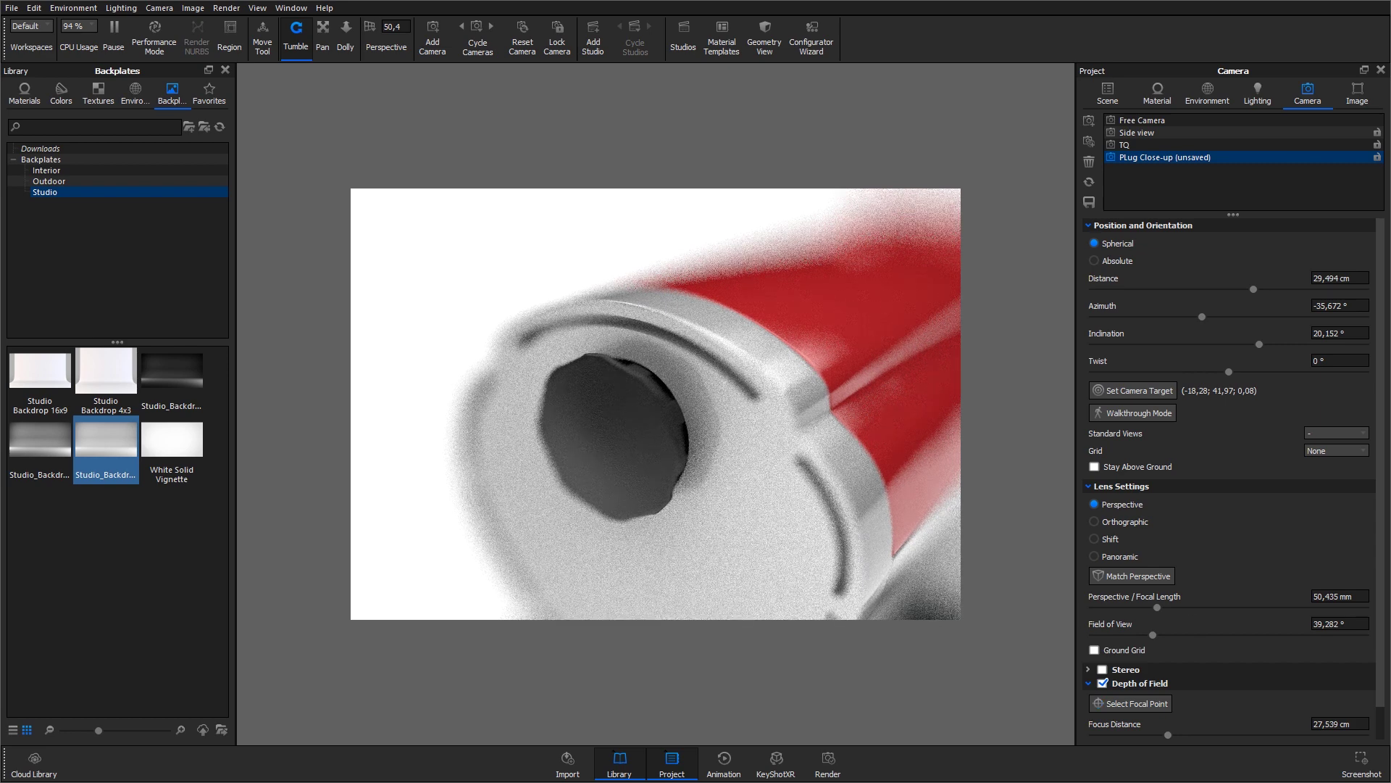
Set the F-stop to 4 and save the PLug Close-up camera
scroll(1382, 627, down, 2)
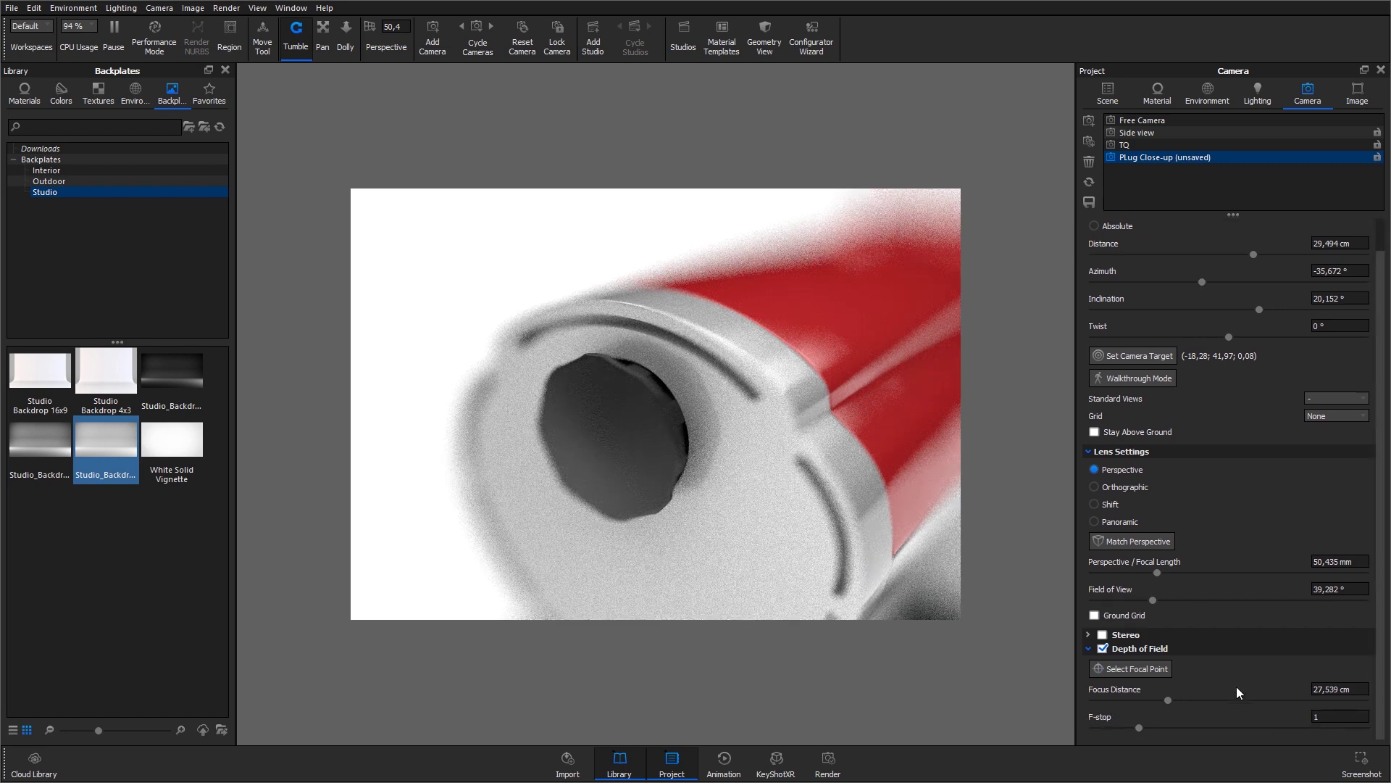
drag(1137, 727, 1366, 721)
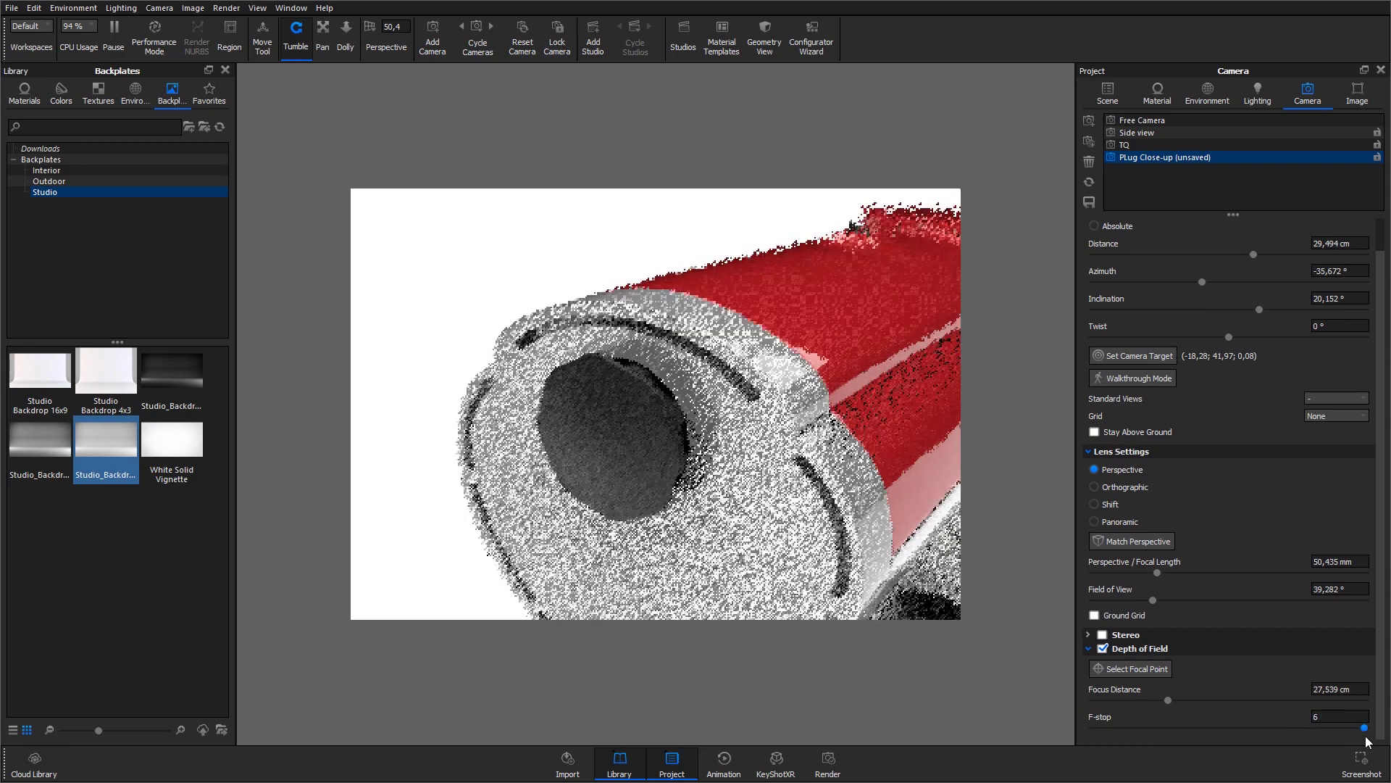
double_click(1334, 716)
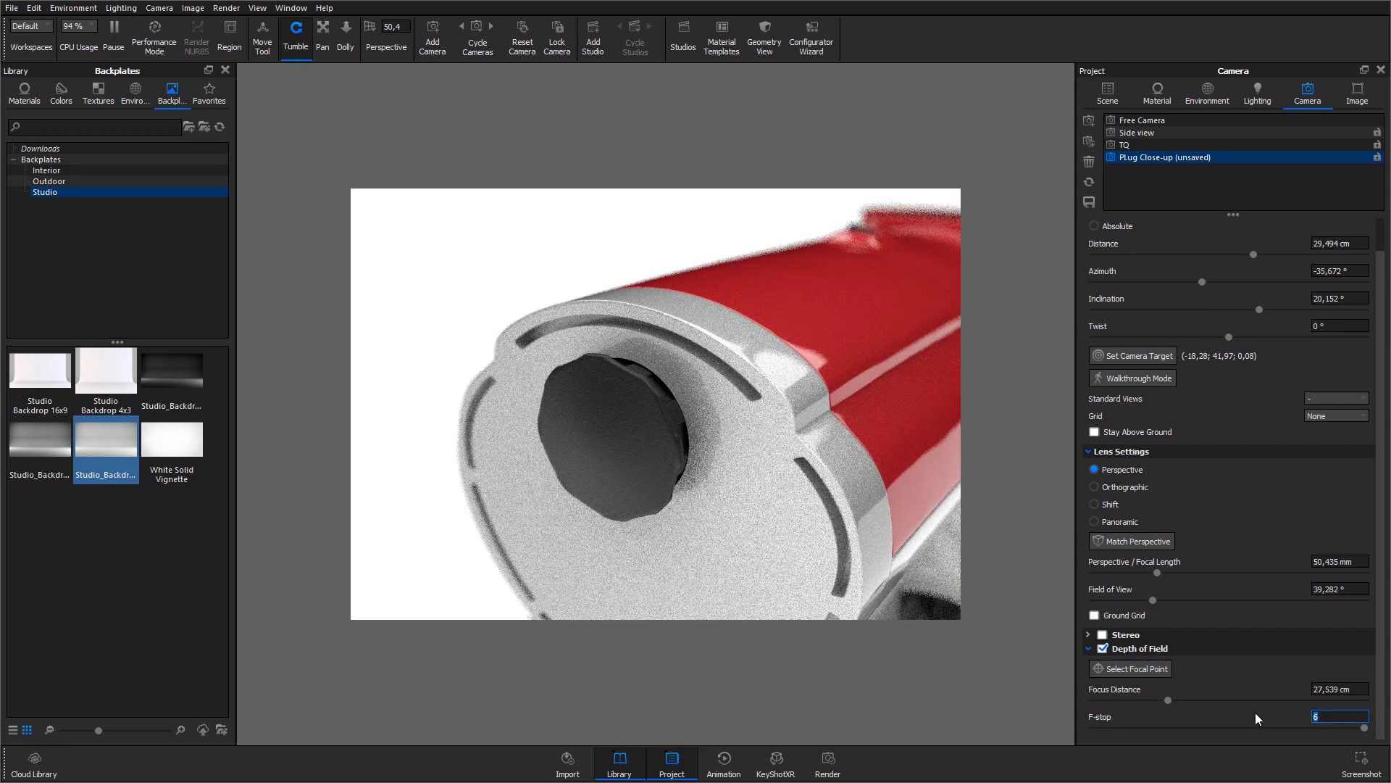
text(4)
key(Return)
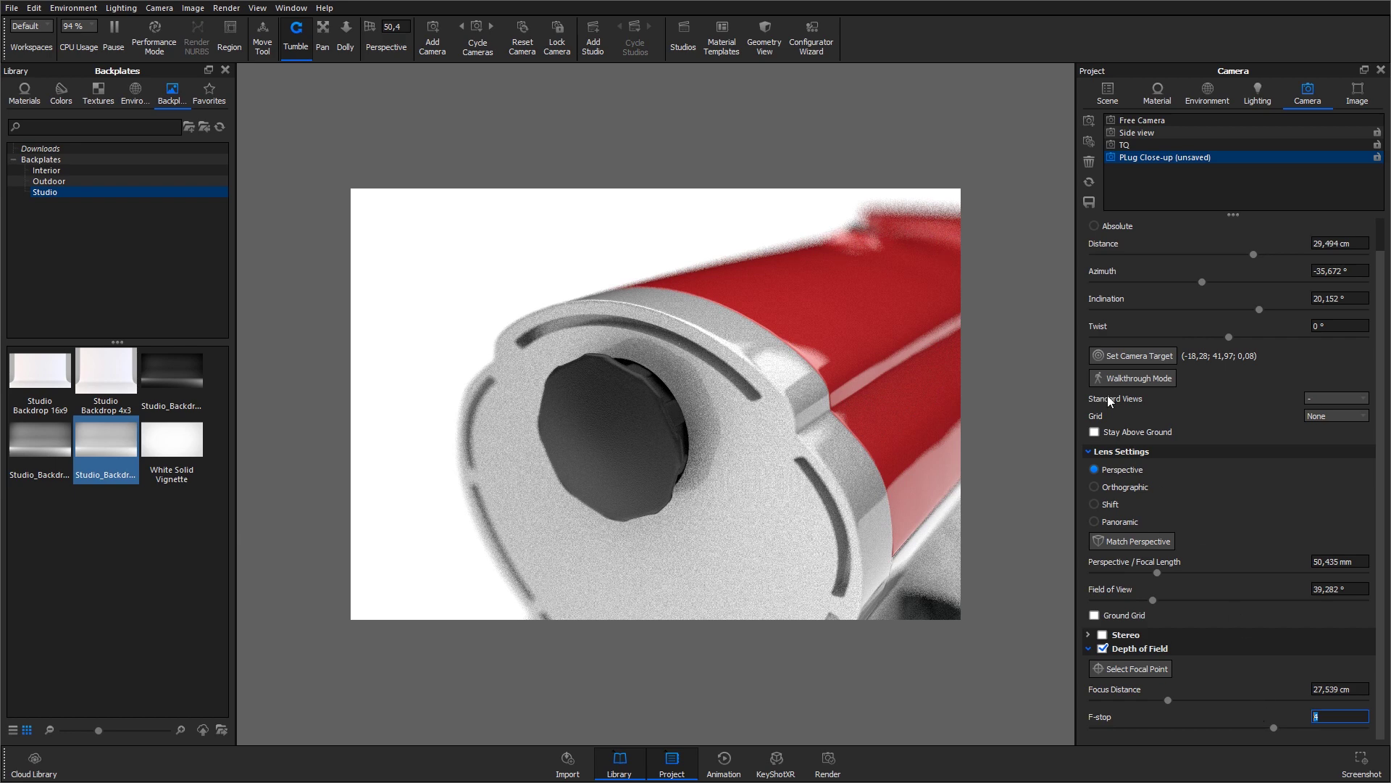
click(1089, 202)
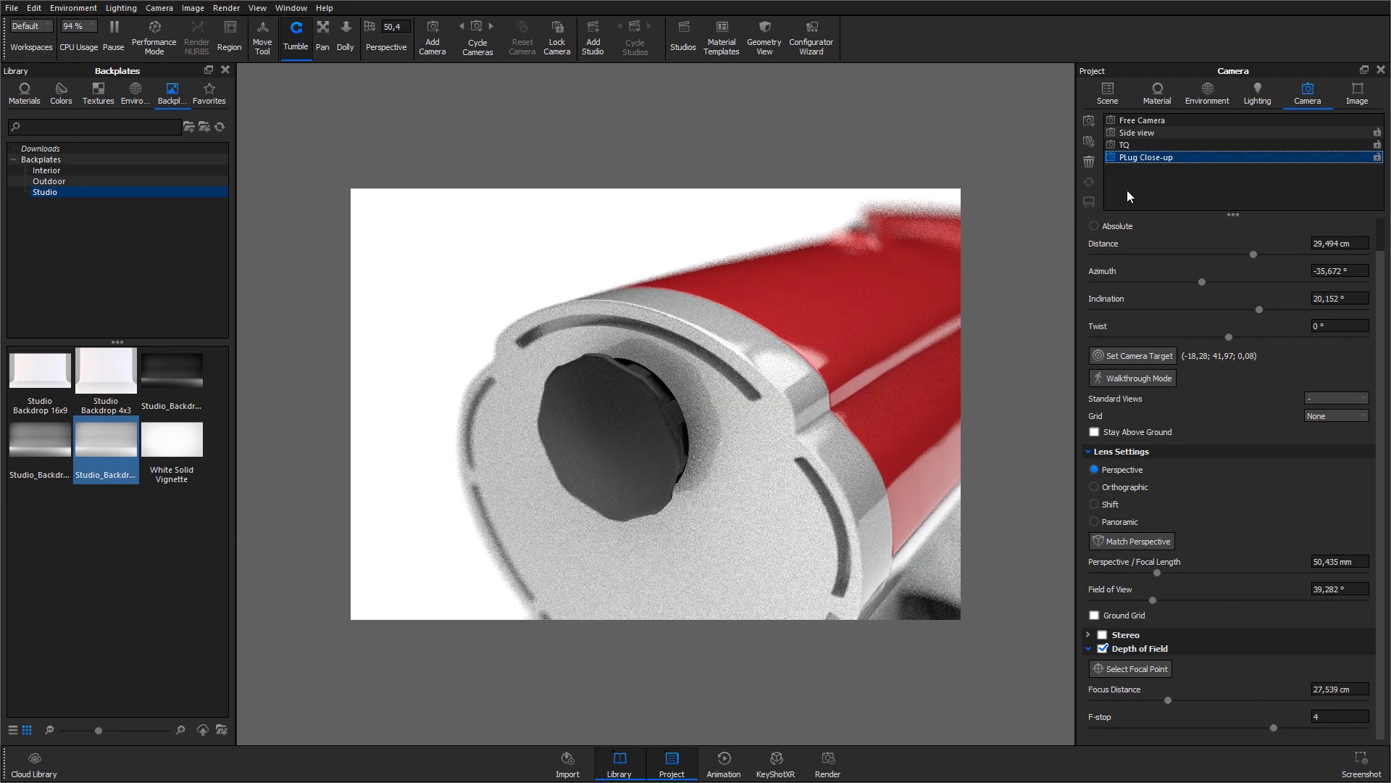
click(1135, 132)
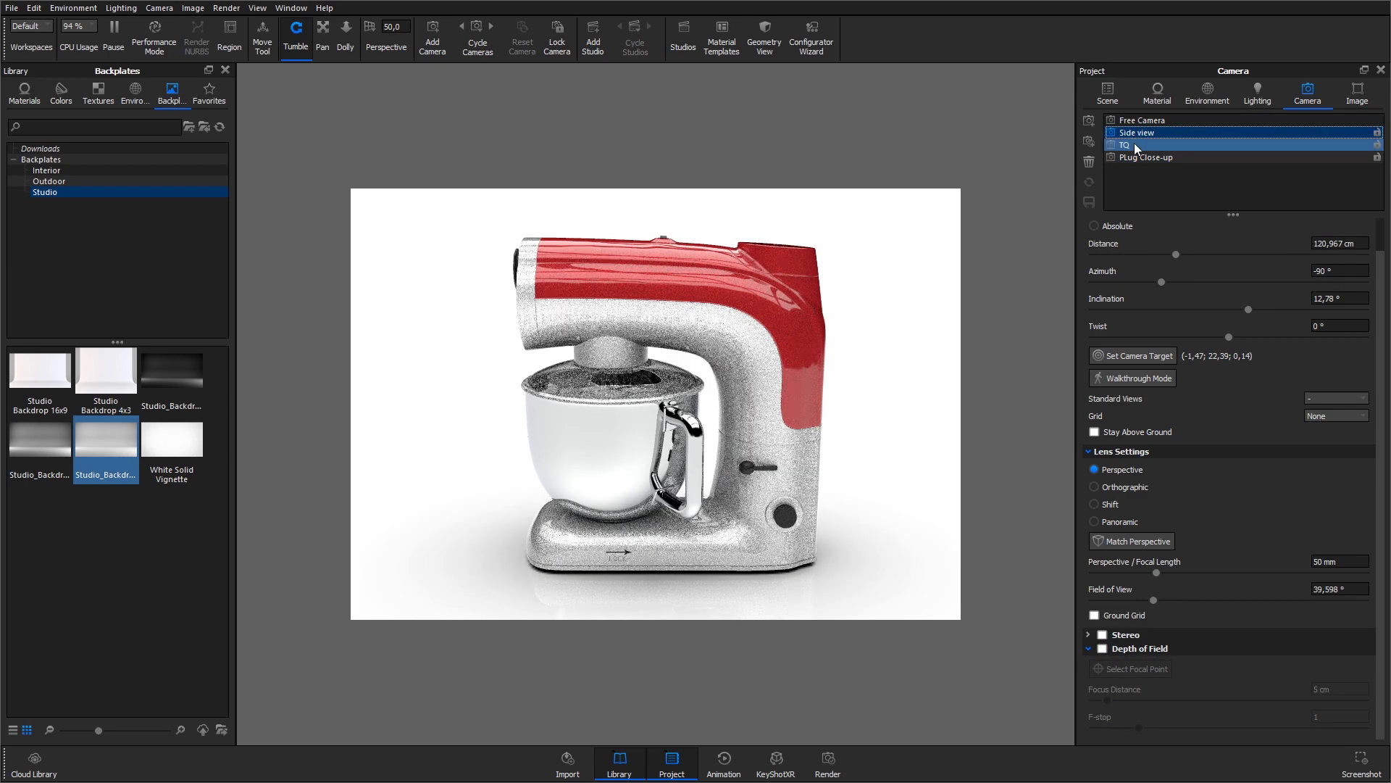
click(1134, 142)
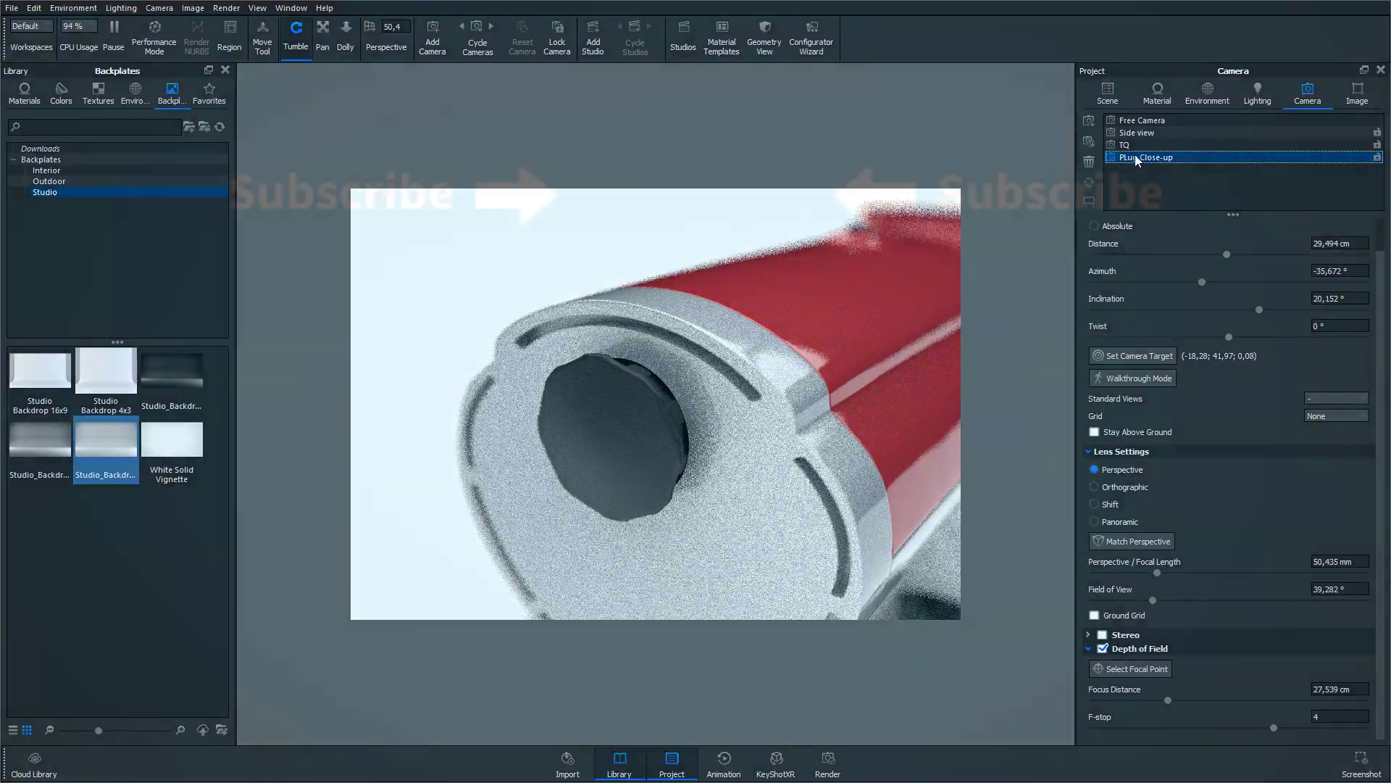